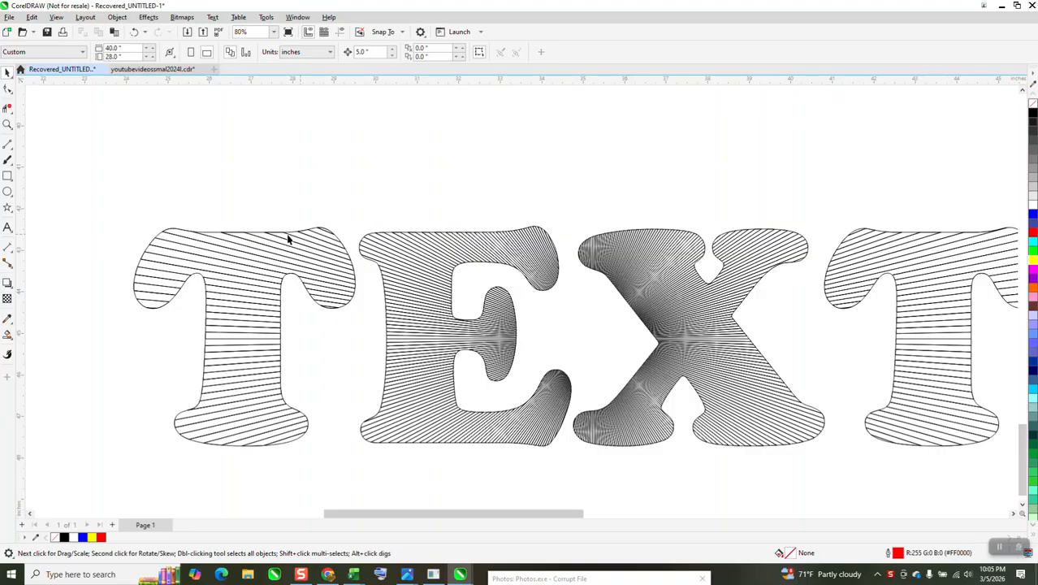
# Step: Try filling two stripes of the first letter T of the outlined text with blue using Smart Fill
pyautogui.click(8, 333)
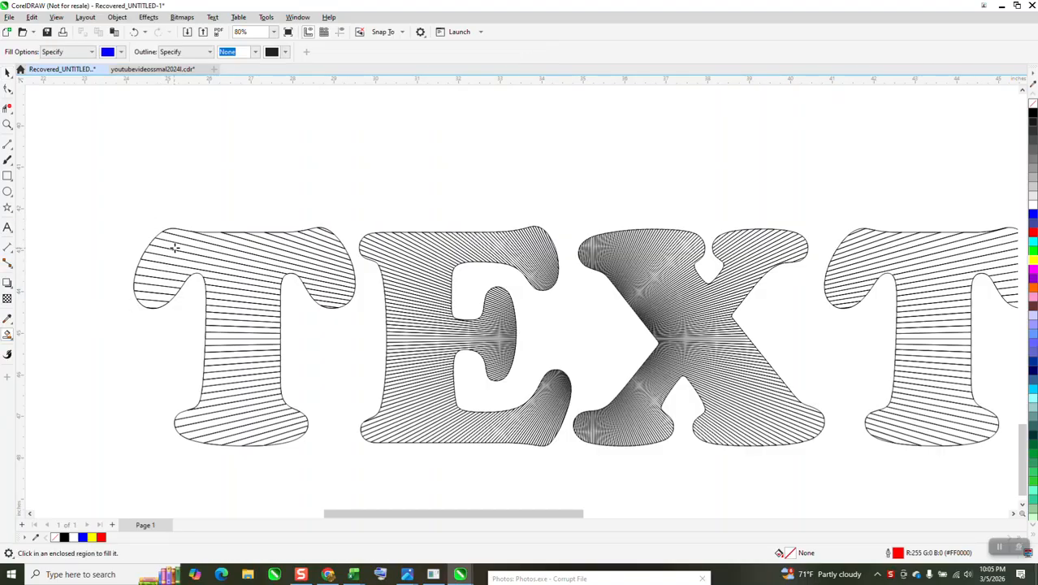
pyautogui.click(177, 247)
pyautogui.click(208, 241)
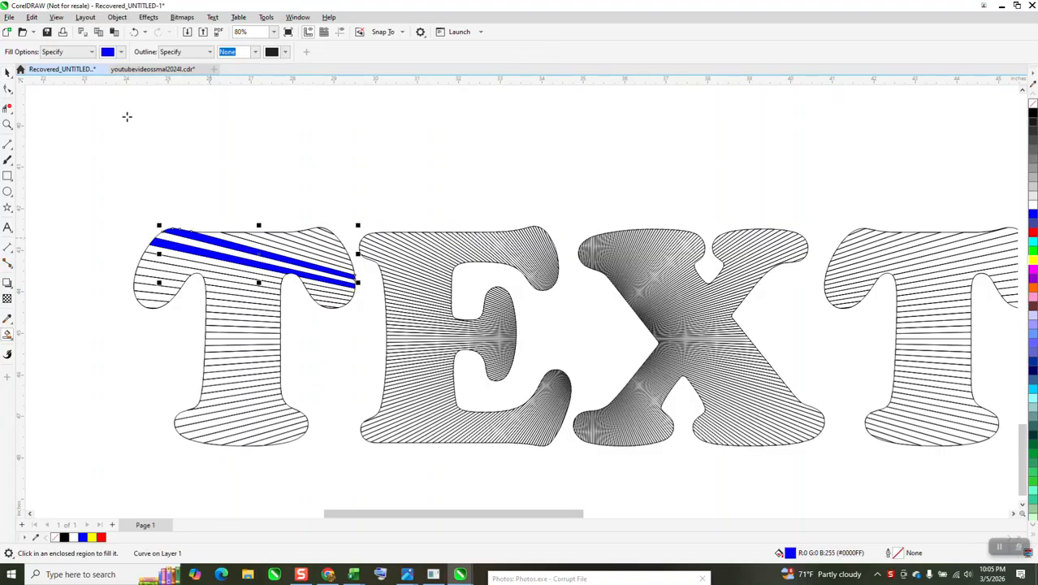
pyautogui.click(135, 32)
pyautogui.click(135, 33)
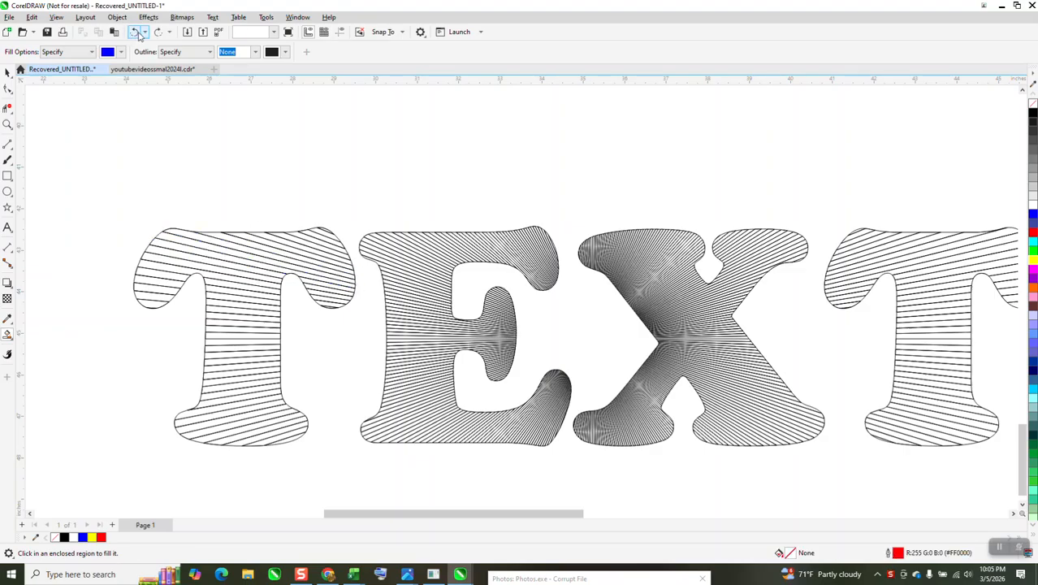
# Step: Scale the solid black text down to about 16 inches wide and place it over the lower half of the blue burst circle
pyautogui.scroll(-5, 287, 199)
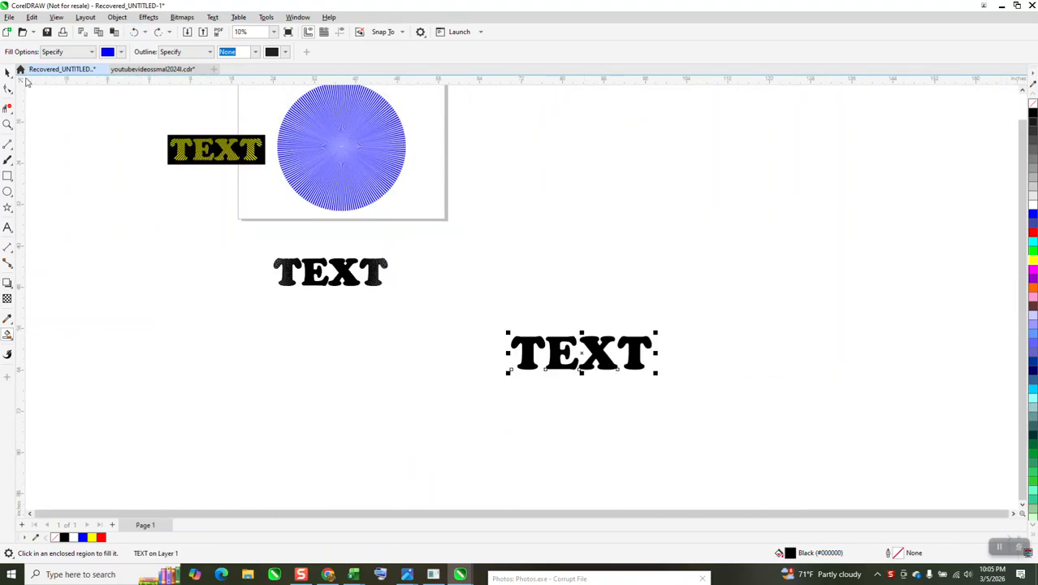
pyautogui.click(7, 73)
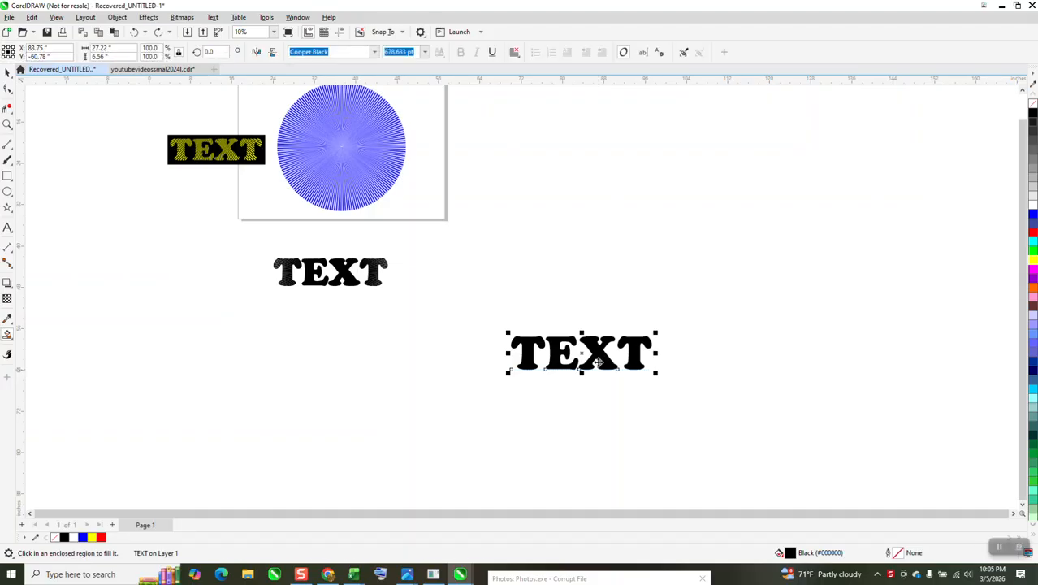
pyautogui.moveTo(595, 357); pyautogui.dragTo(505, 252)
pyautogui.click(390, 154)
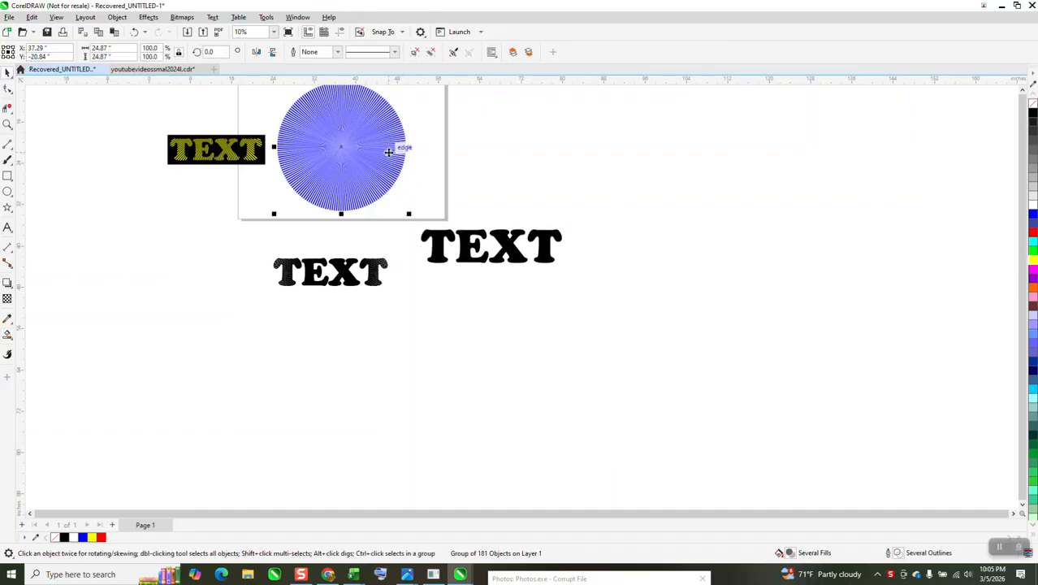
pyautogui.click(7, 124)
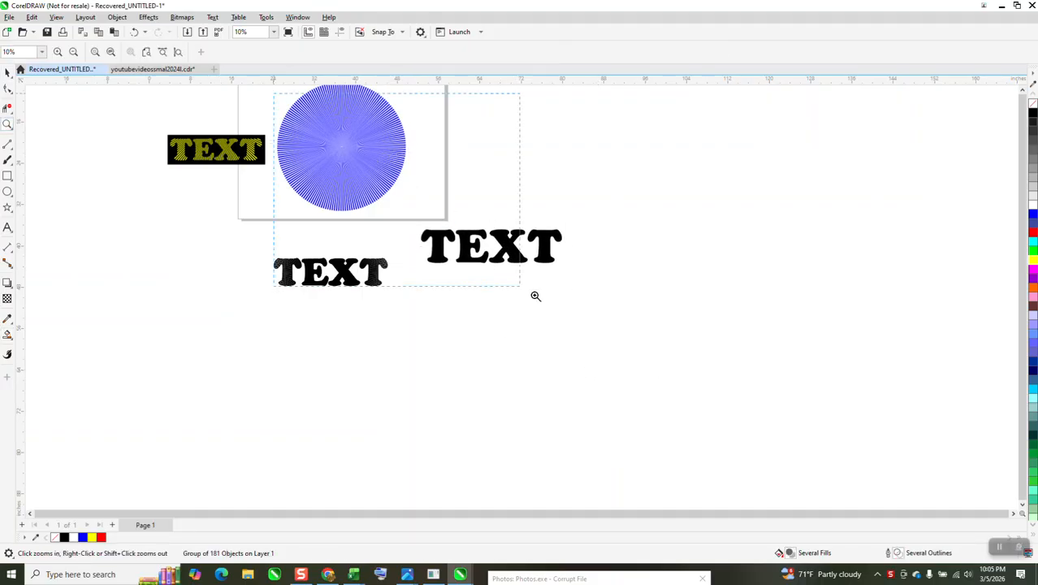
pyautogui.click(414, 200)
pyautogui.click(7, 73)
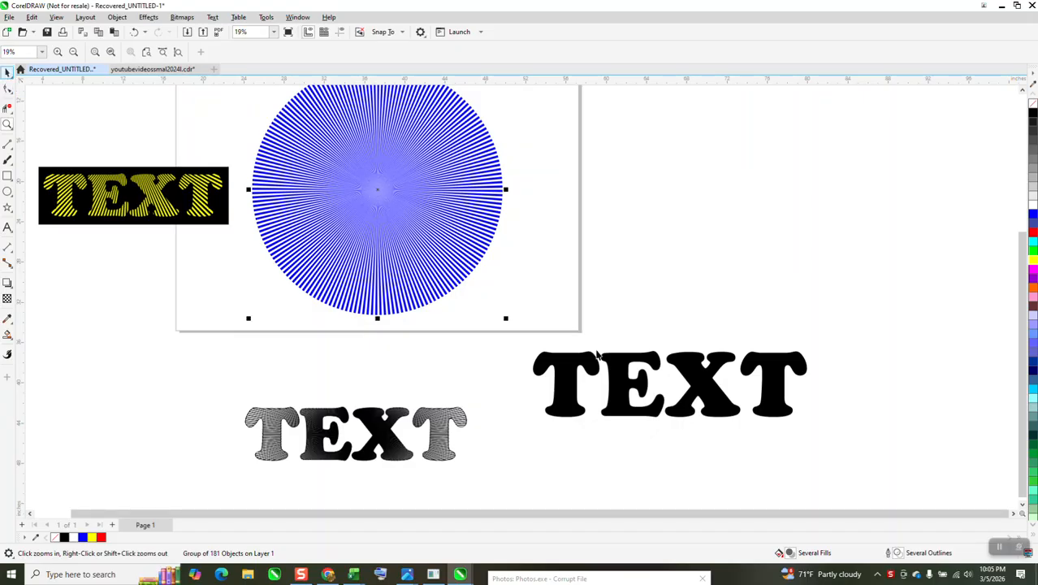
pyautogui.click(781, 402)
pyautogui.moveTo(810, 348); pyautogui.dragTo(694, 378)
pyautogui.moveTo(629, 403); pyautogui.dragTo(396, 256)
# Step: Duplicate the black text in place and move the copy horizontally to the right, clear of the circle
pyautogui.scroll(-3, 478, 302)
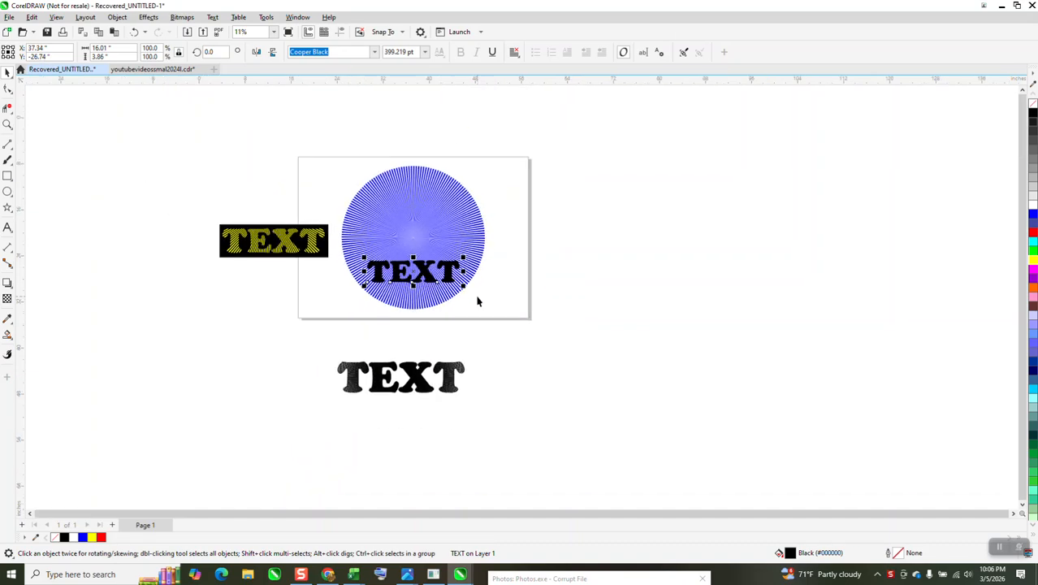
pyautogui.press('KP_Add')
pyautogui.press('Right')
pyautogui.press('Right')
pyautogui.press('Right')
pyautogui.press('Right')
pyautogui.press('Right')
pyautogui.press('Right')
pyautogui.press('Right')
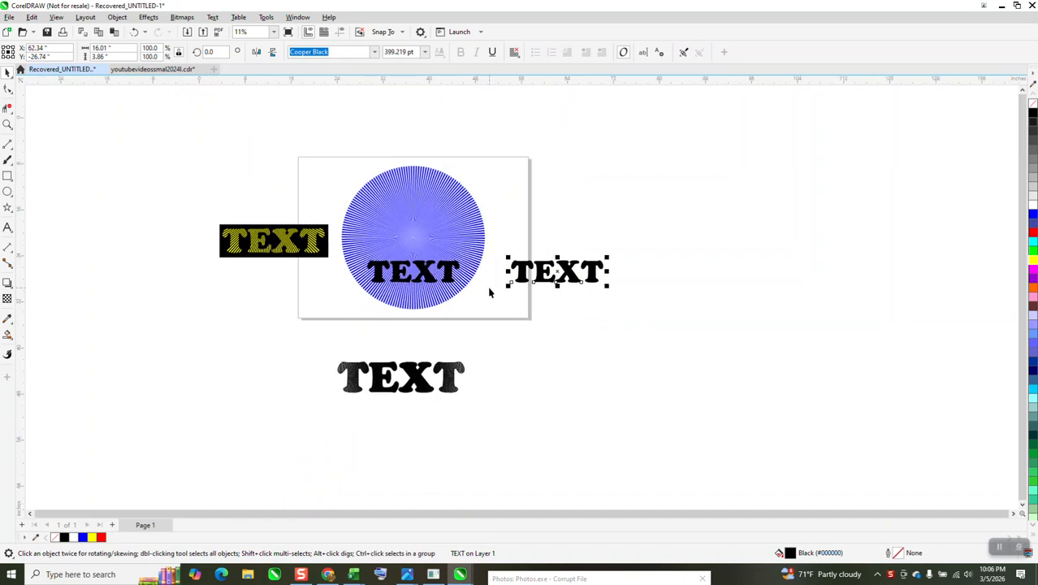
# Step: Intersect the burst circle with the black text and move the resulting striped text 10 inches down and 30 inches right
pyautogui.moveTo(321, 151); pyautogui.dragTo(514, 326)
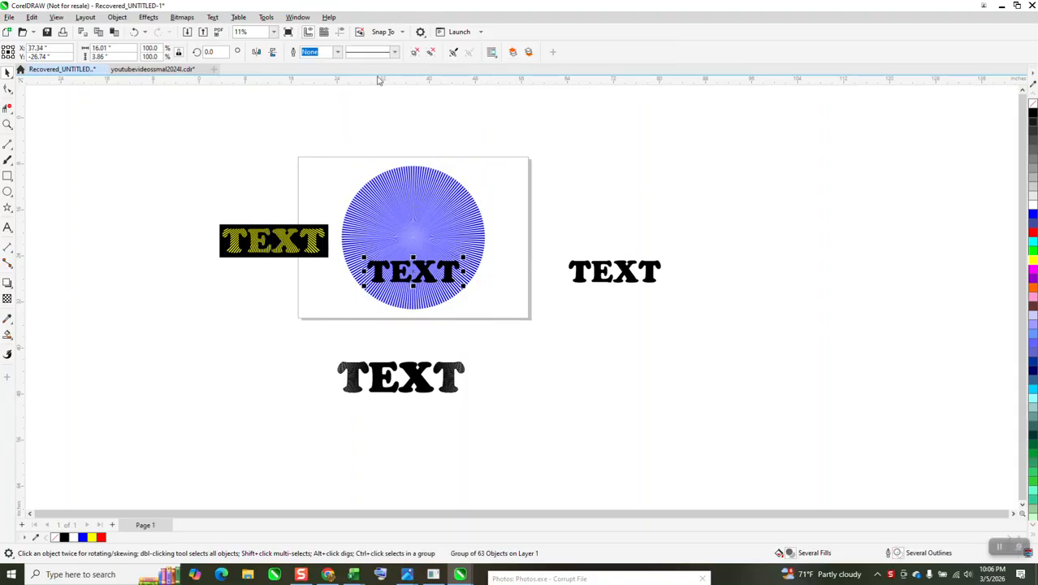
pyautogui.press('Down')
pyautogui.press('Down')
pyautogui.press('Down')
pyautogui.press('Down')
pyautogui.press('Down')
pyautogui.press('Down')
pyautogui.press('Down')
pyautogui.press('Down')
pyautogui.press('Down')
pyautogui.press('Down')
pyautogui.press('Right')
pyautogui.press('Right')
pyautogui.press('Right')
pyautogui.press('Right')
pyautogui.press('Right')
pyautogui.press('Right')
pyautogui.press('Right')
pyautogui.press('Right')
pyautogui.press('Right')
pyautogui.press('Right')
pyautogui.press('Right')
pyautogui.press('Right')
pyautogui.press('Right')
pyautogui.press('Right')
pyautogui.press('Right')
pyautogui.press('Right')
pyautogui.press('Right')
pyautogui.press('Right')
pyautogui.press('Right')
pyautogui.press('Right')
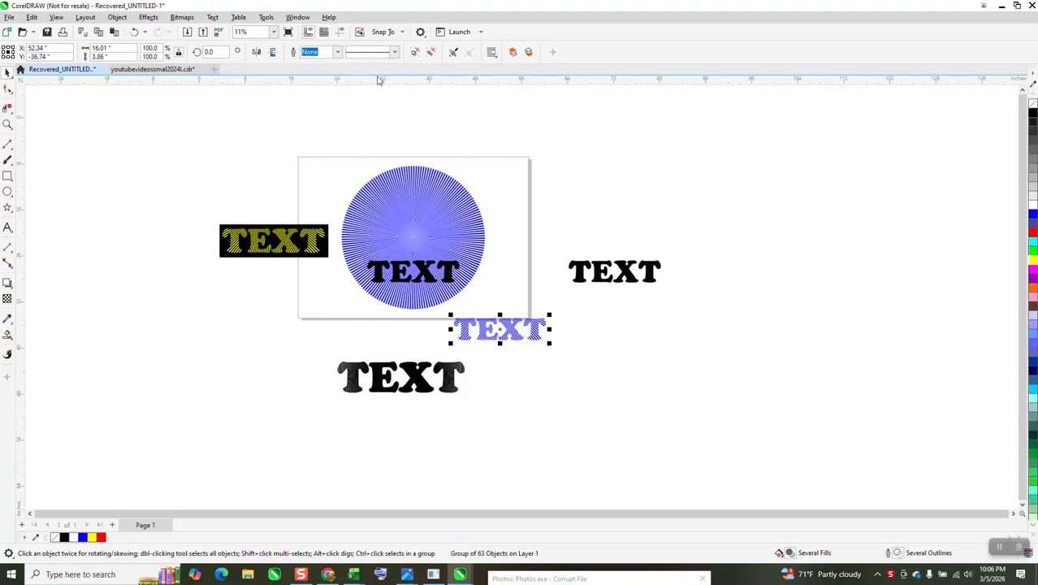
pyautogui.press('Right')
pyautogui.press('Right')
pyautogui.press('Right')
pyautogui.press('Right')
pyautogui.press('Right')
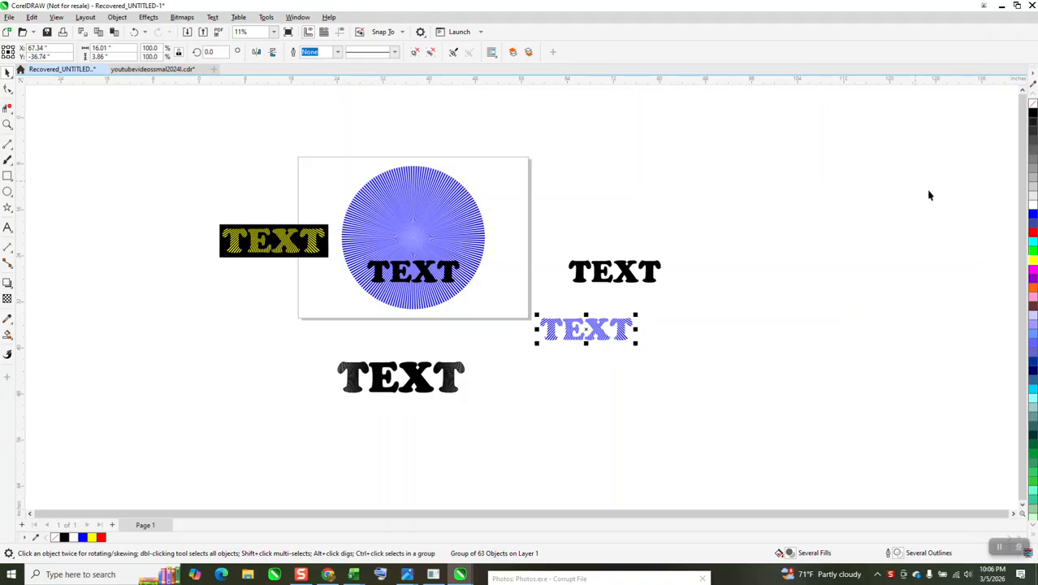
# Step: Try recolouring the blue striped text with a yellow fill
pyautogui.click(1032, 259)
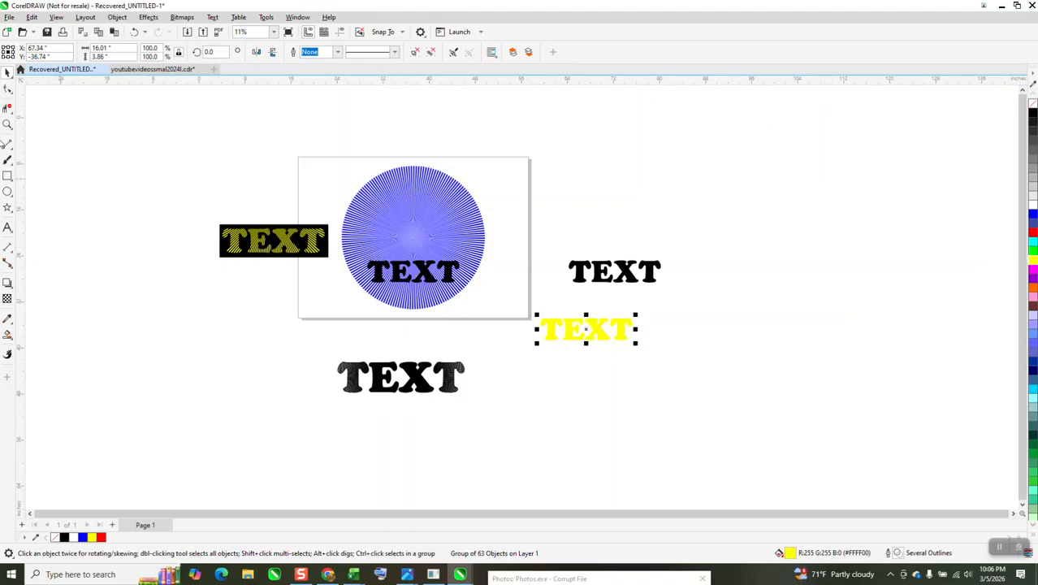
pyautogui.click(7, 124)
pyautogui.moveTo(517, 309); pyautogui.dragTo(682, 367)
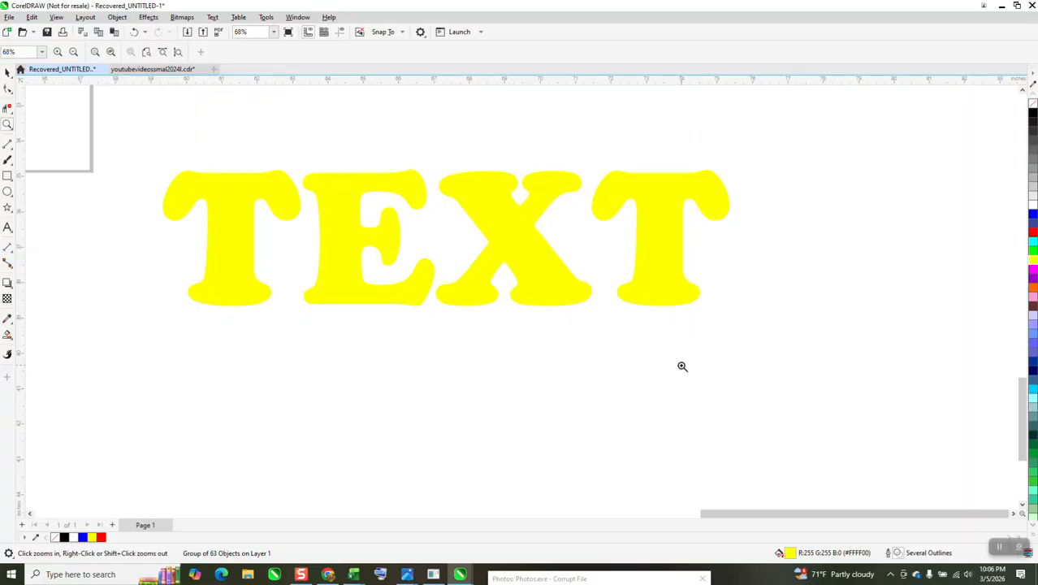
pyautogui.press('F3')
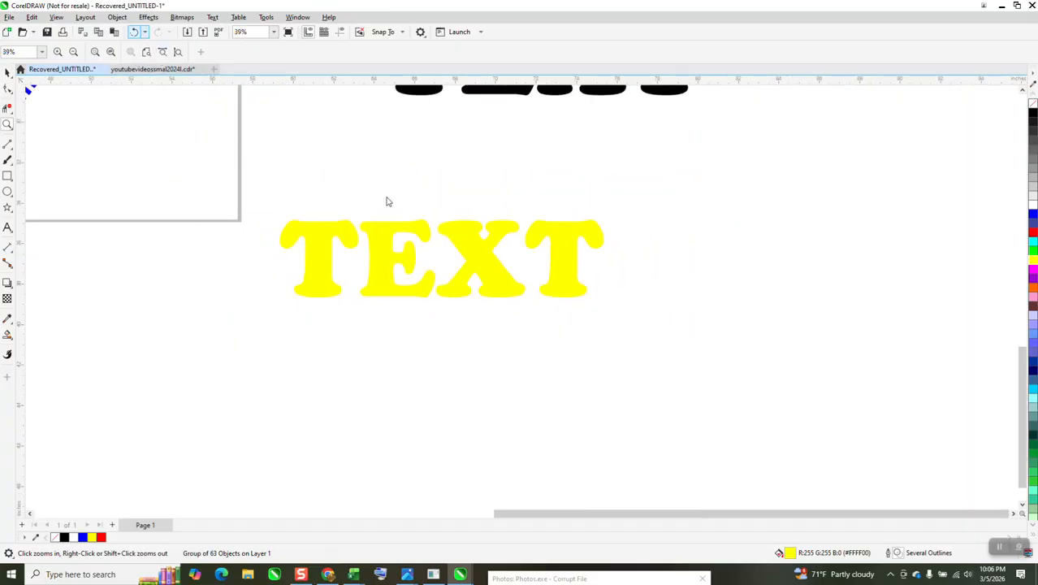
pyautogui.click(145, 32)
pyautogui.click(145, 46)
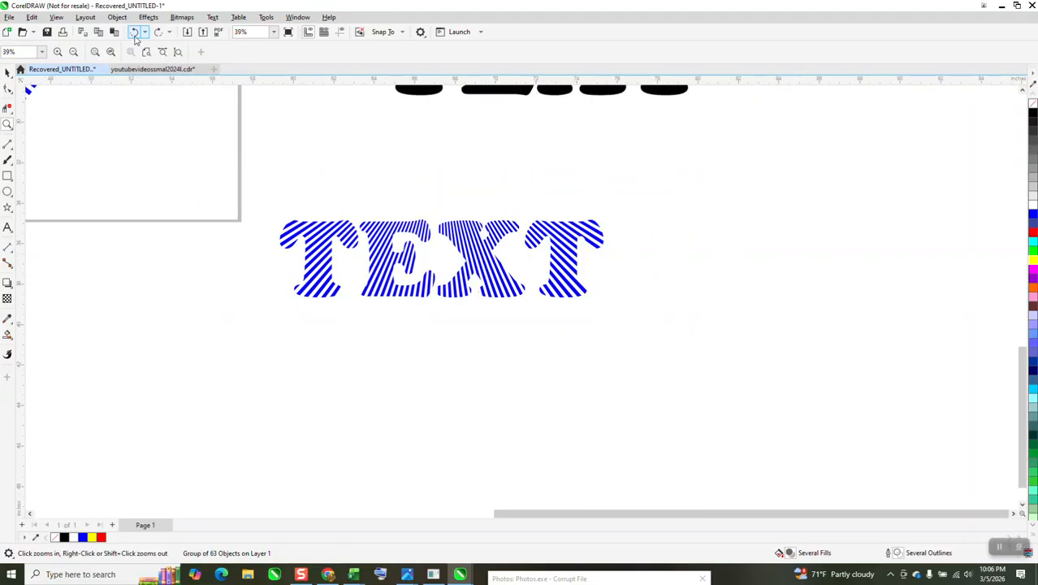
# Step: Clear the striped text's fill, give it a black outline and fill it with yellow
pyautogui.rightClick(608, 313)
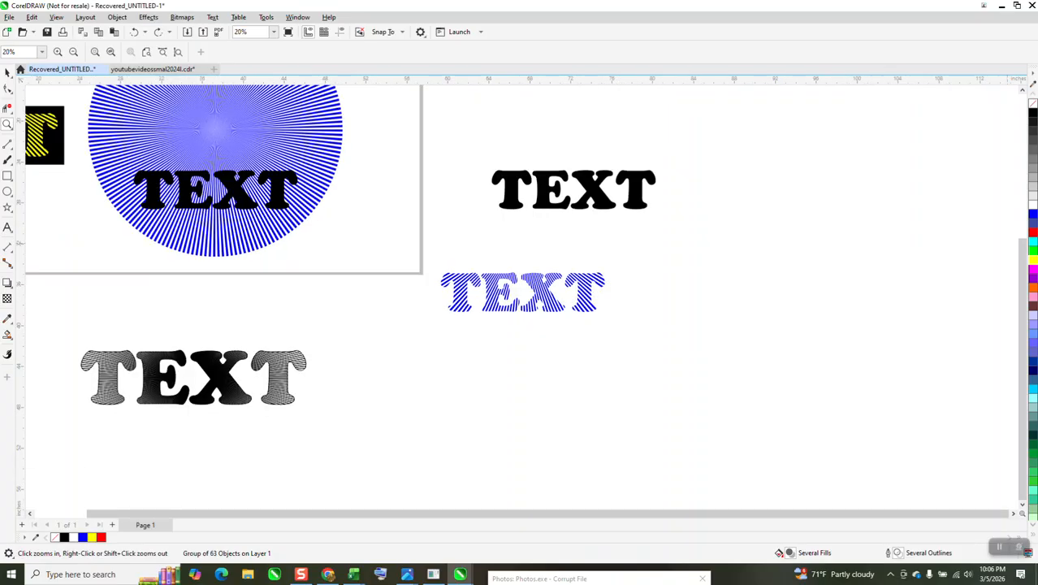
pyautogui.click(1033, 104)
pyautogui.rightClick(1033, 113)
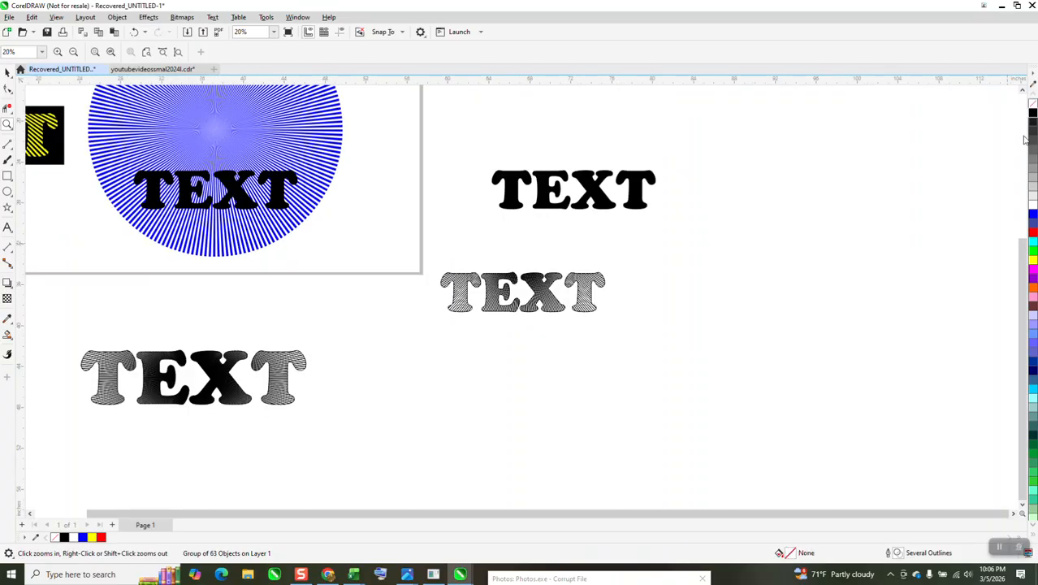
pyautogui.click(1033, 260)
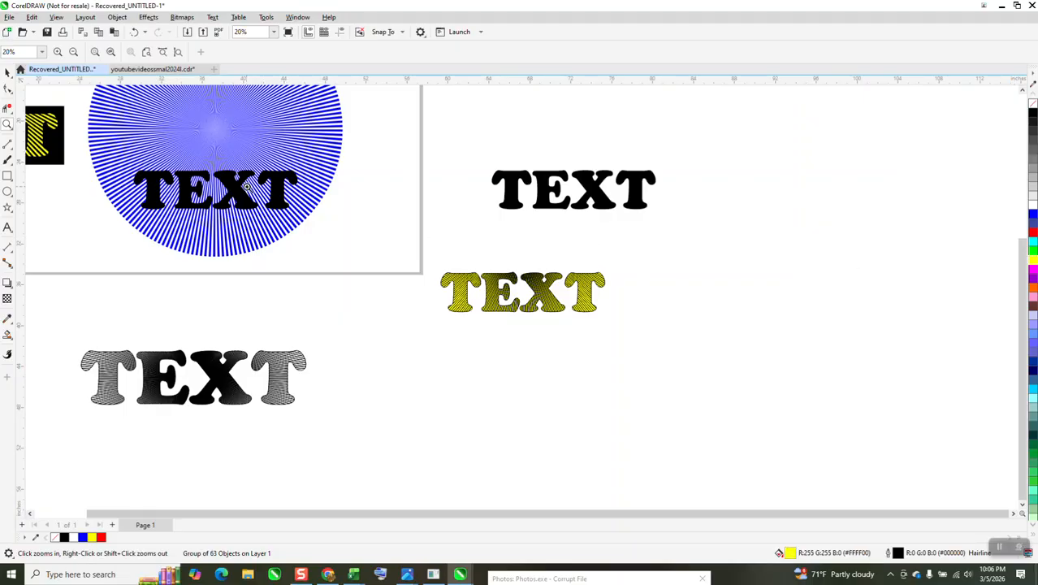
# Step: Move the black text off the burst circle and back over the circle's lower half, slightly lower than before
pyautogui.scroll(-2, 486, 270)
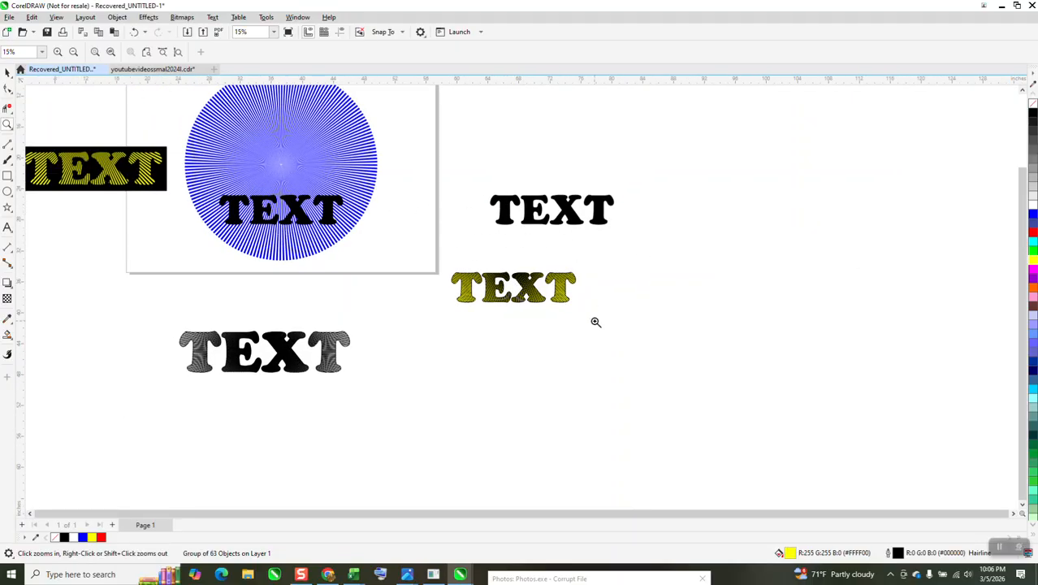
pyautogui.moveTo(114, 132); pyautogui.dragTo(177, 201)
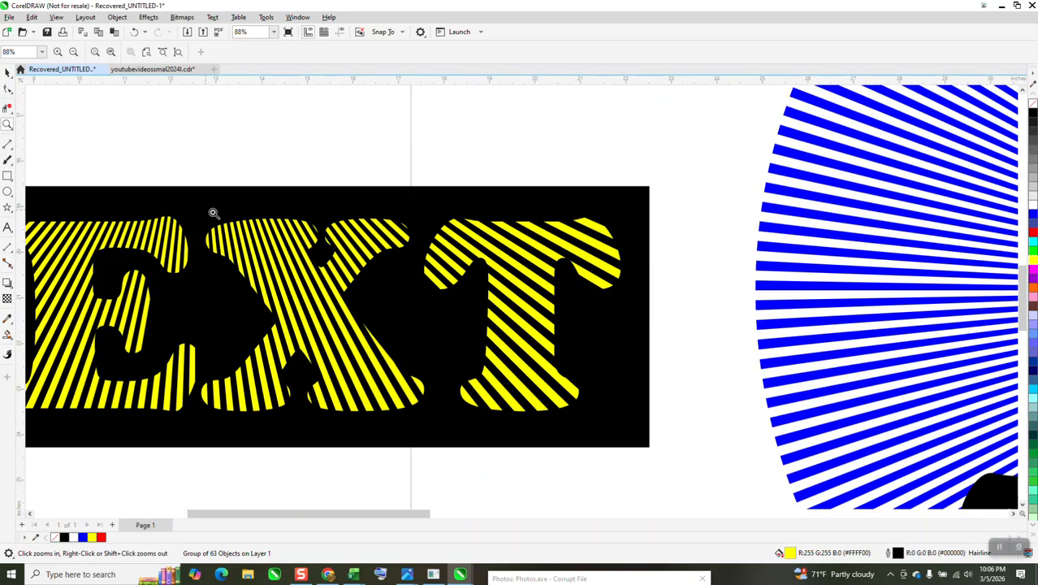
pyautogui.scroll(-2, 285, 221)
pyautogui.press('F4')
pyautogui.press('space')
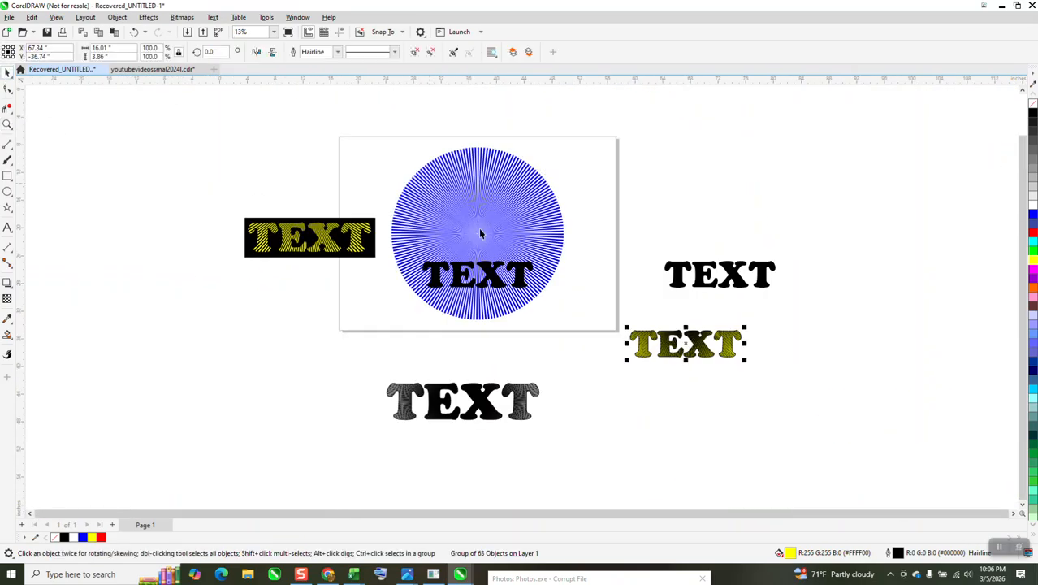
pyautogui.click(524, 270)
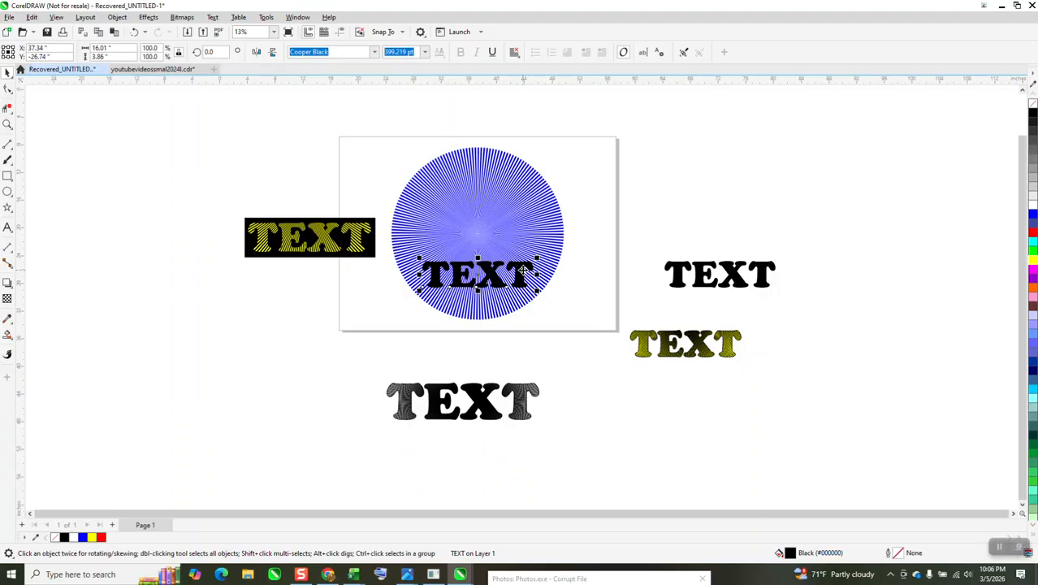
pyautogui.moveTo(520, 271); pyautogui.dragTo(665, 168)
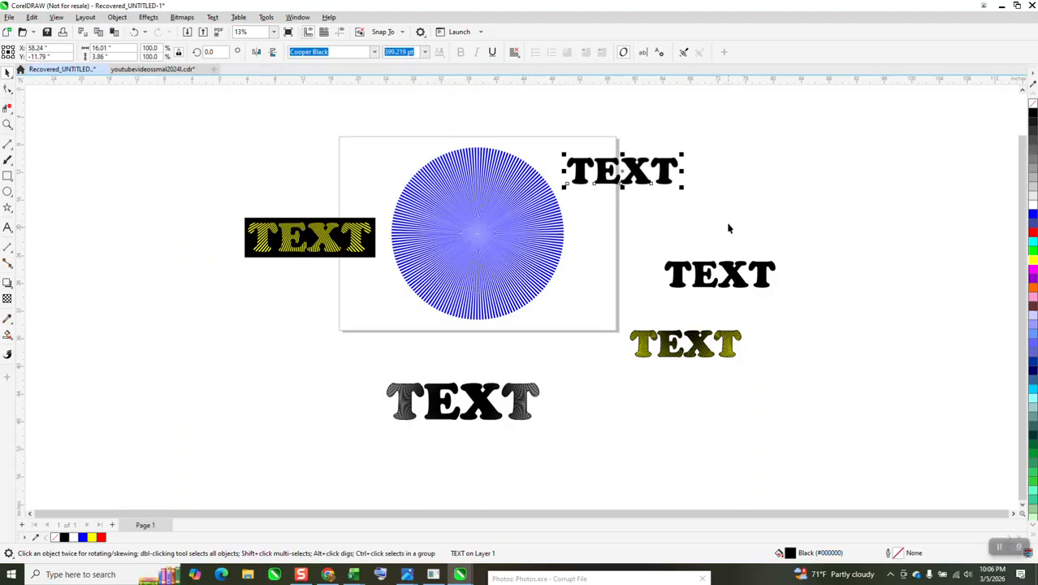
pyautogui.moveTo(621, 167); pyautogui.dragTo(478, 280)
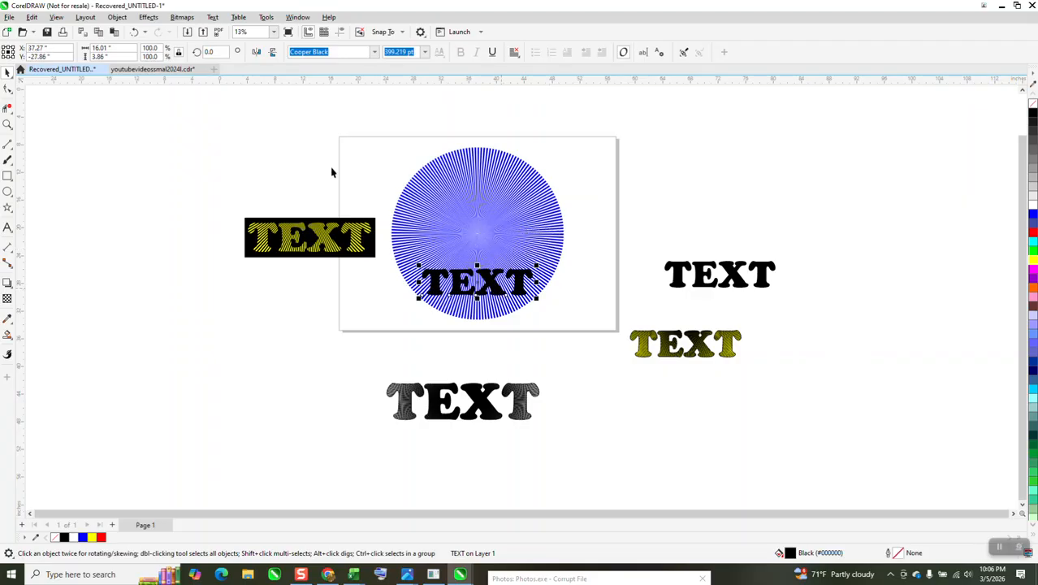
# Step: Send the black text on the circle to the back, behind the blue burst lines
pyautogui.click(117, 17)
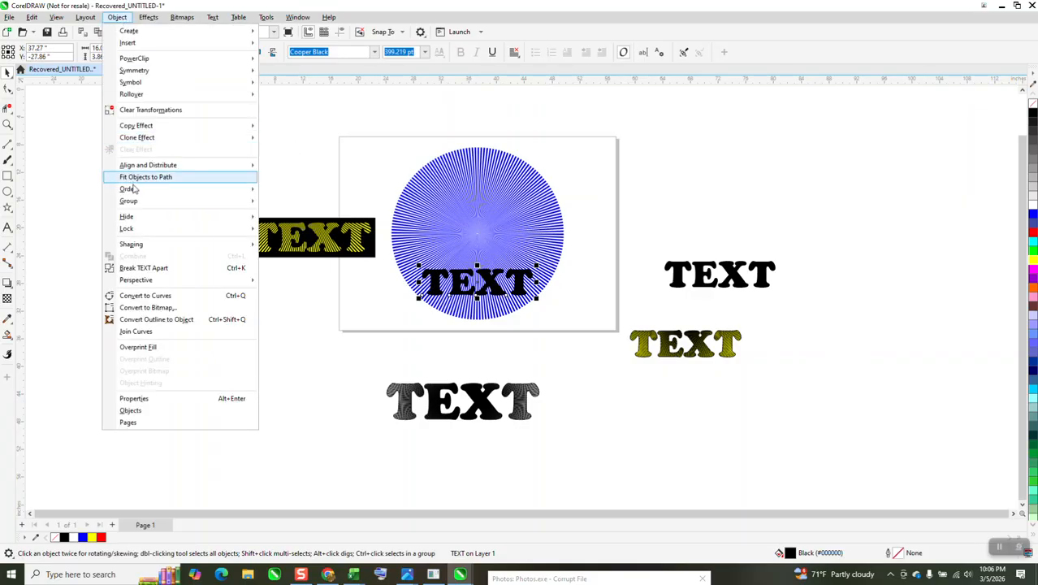
pyautogui.moveTo(136, 192)
pyautogui.click(325, 203)
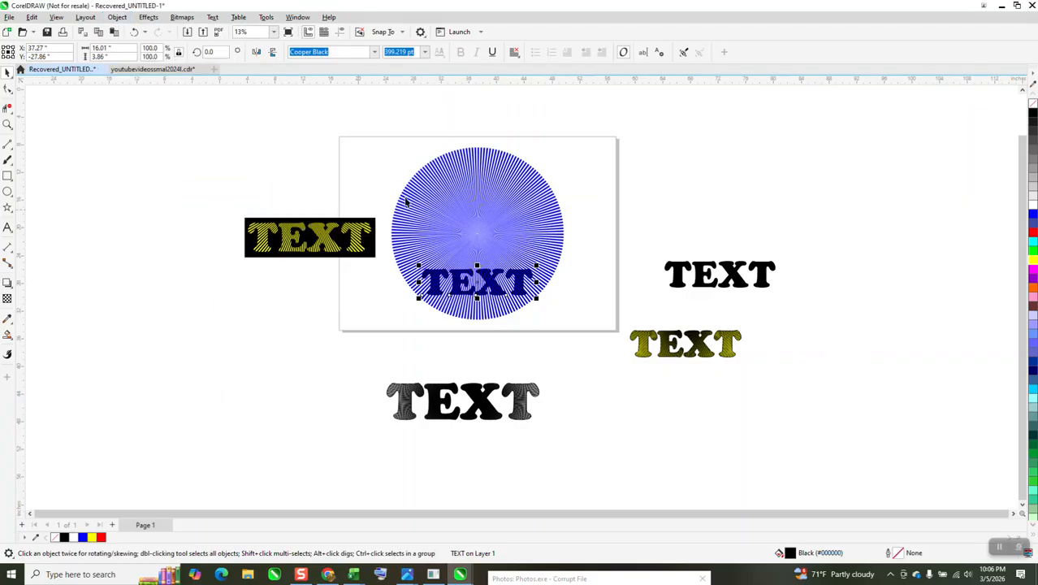
# Step: Intersect the burst circle with the text behind it and move the resulting black text 10 inches straight down
pyautogui.moveTo(387, 147); pyautogui.dragTo(564, 297)
pyautogui.moveTo(617, 342); pyautogui.dragTo(616, 342)
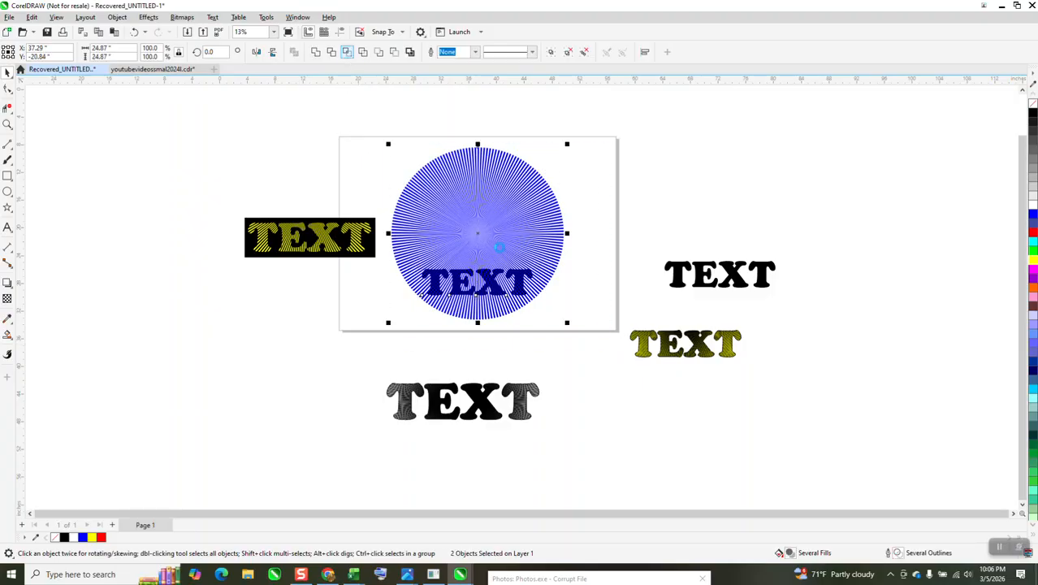
pyautogui.click(494, 285)
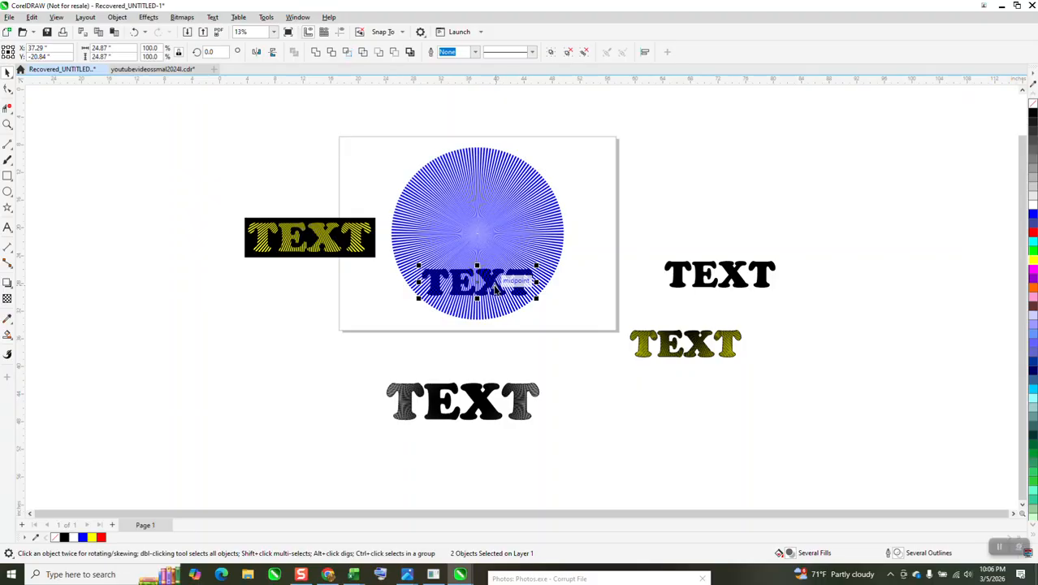
pyautogui.press('Down')
pyautogui.press('Down')
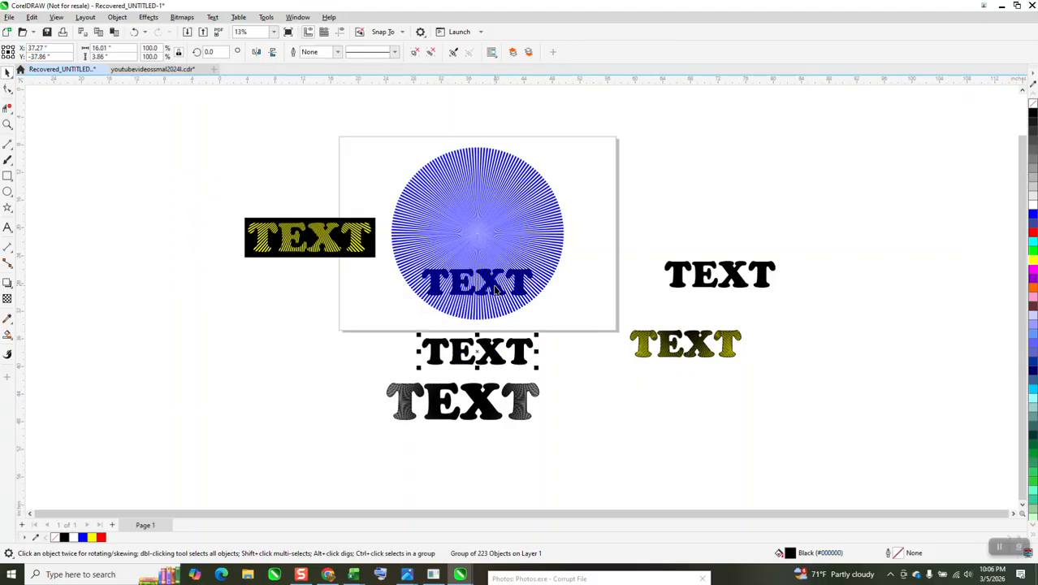
# Step: Try moving the blue burst circle down and to the left, away from the black text behind it
pyautogui.click(7, 123)
pyautogui.moveTo(383, 238); pyautogui.dragTo(599, 381)
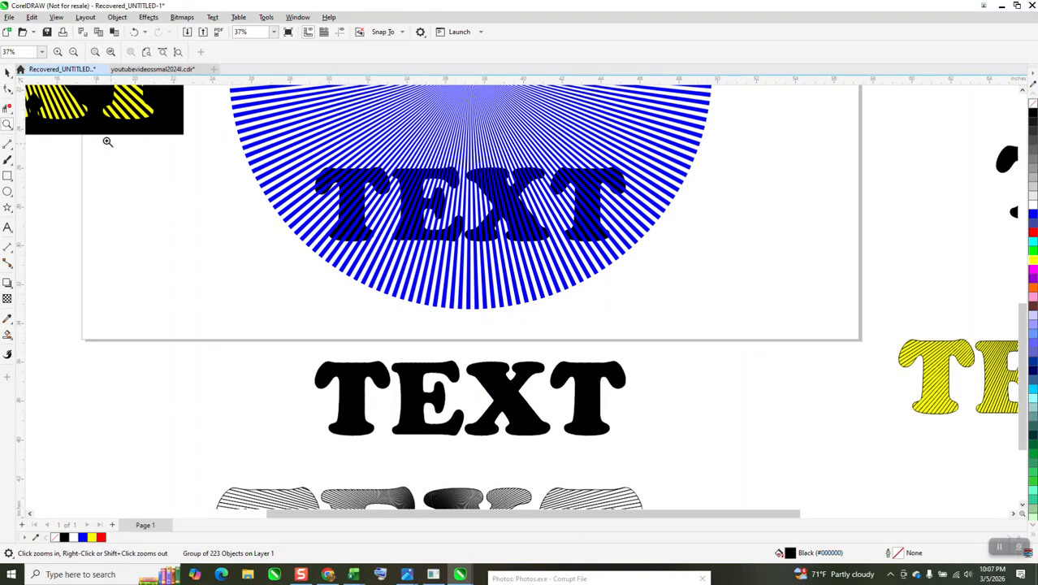
pyautogui.click(7, 72)
pyautogui.moveTo(211, 150); pyautogui.dragTo(745, 268)
pyautogui.moveTo(577, 214); pyautogui.dragTo(312, 307)
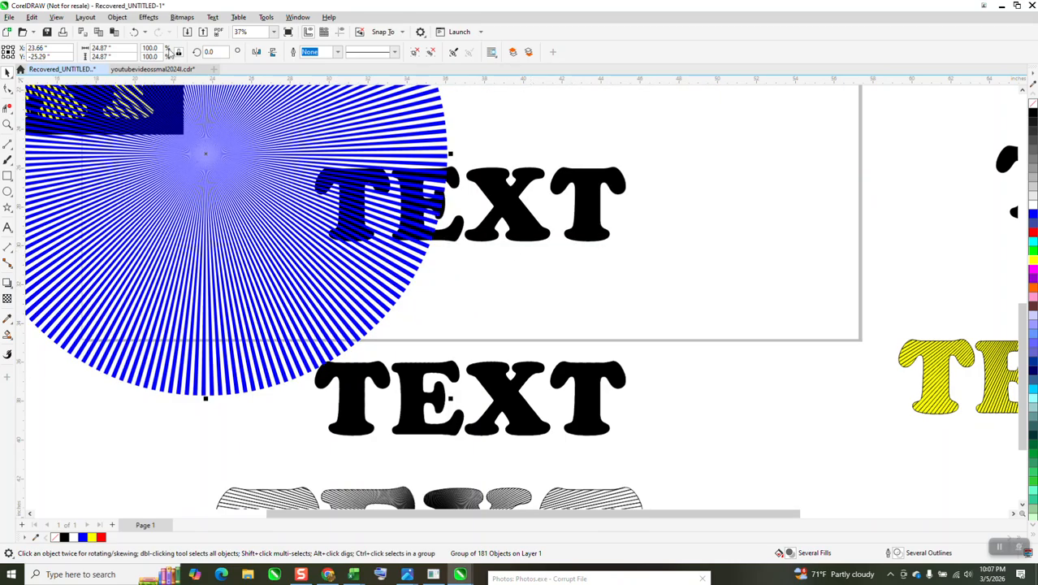
pyautogui.click(134, 31)
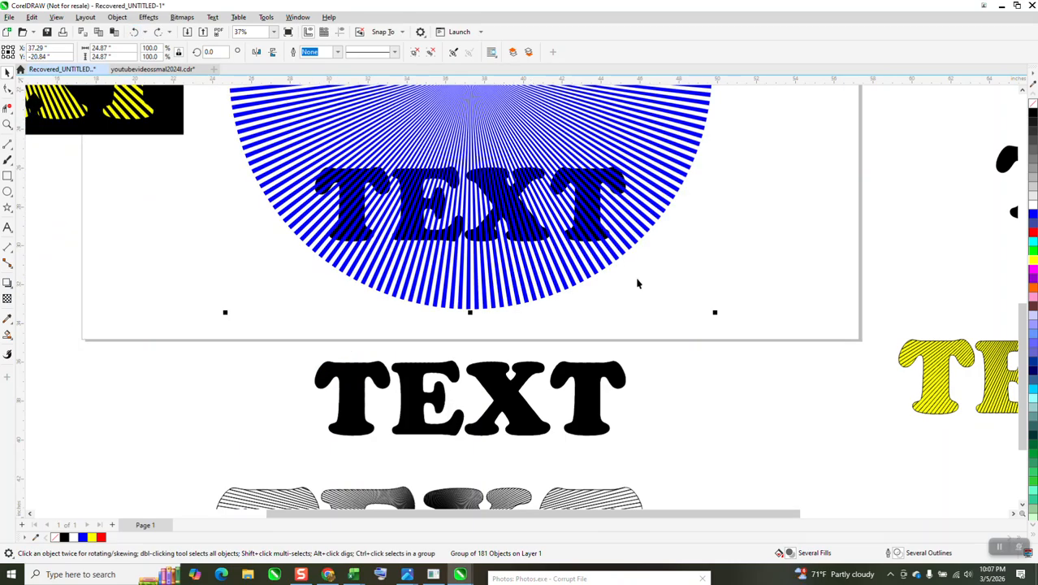
pyautogui.scroll(-2, 557, 308)
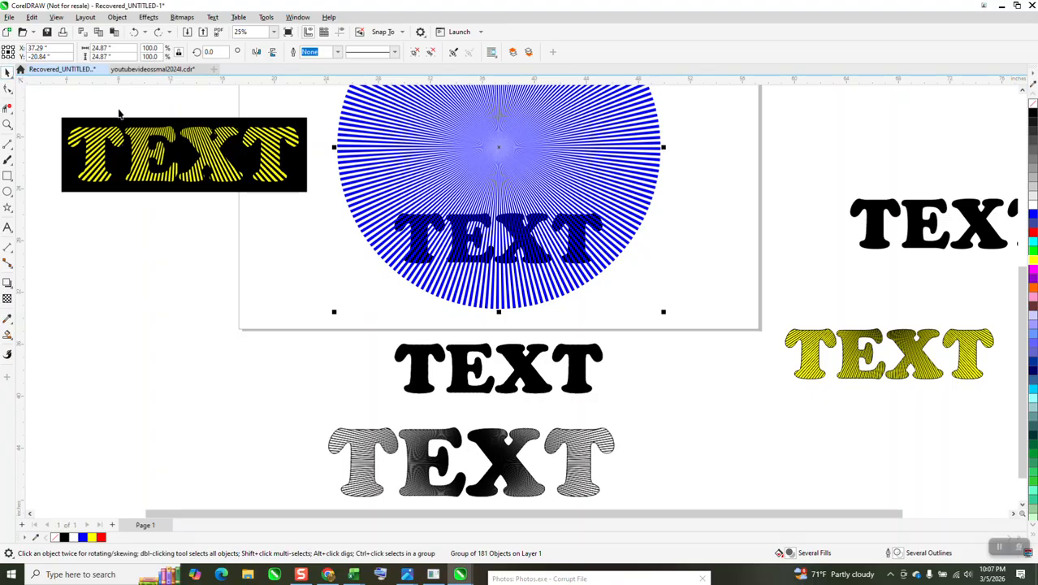
# Step: Remove the fill from the text lying on the lower half of the burst circle
pyautogui.moveTo(325, 189); pyautogui.dragTo(667, 292)
pyautogui.click(1032, 103)
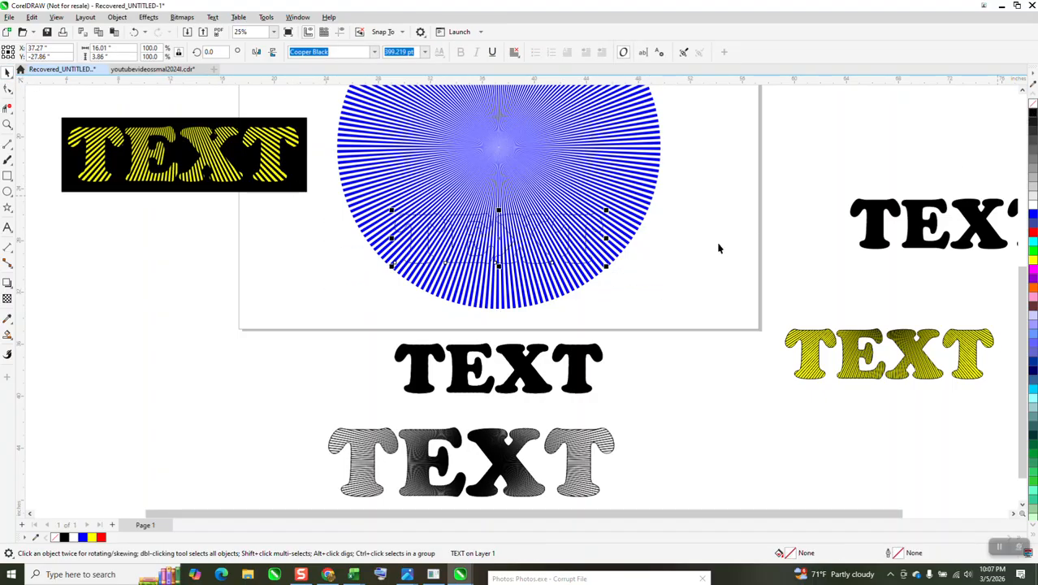
# Step: Intersect the burst circle with the unfilled text and move the resulting outlined text left, below the yellow-on-black sample
pyautogui.scroll(-3, 626, 254)
pyautogui.moveTo(699, 312); pyautogui.dragTo(415, 129)
pyautogui.click(346, 52)
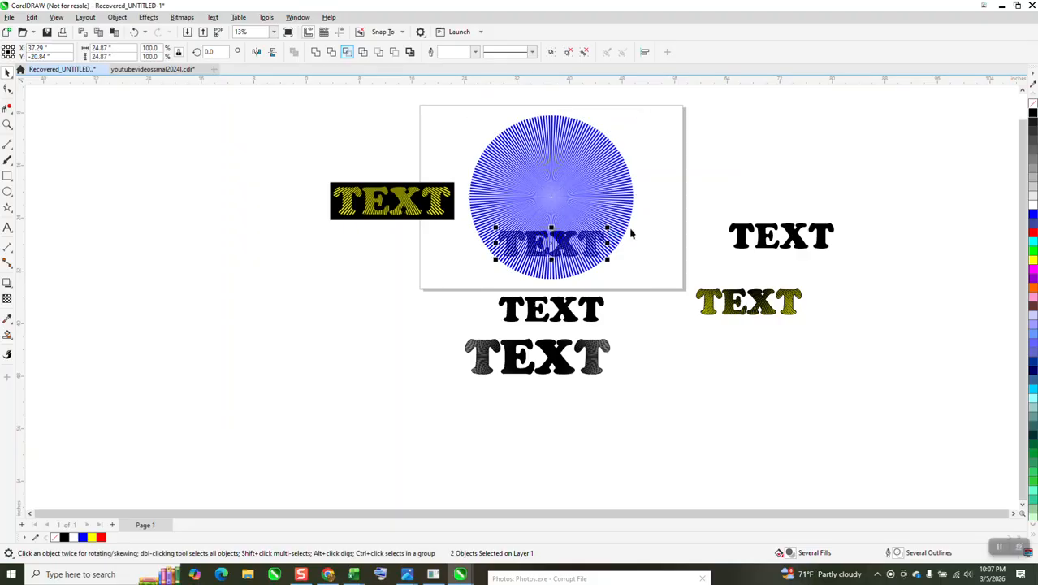
pyautogui.click(524, 261)
pyautogui.moveTo(528, 252); pyautogui.dragTo(388, 244)
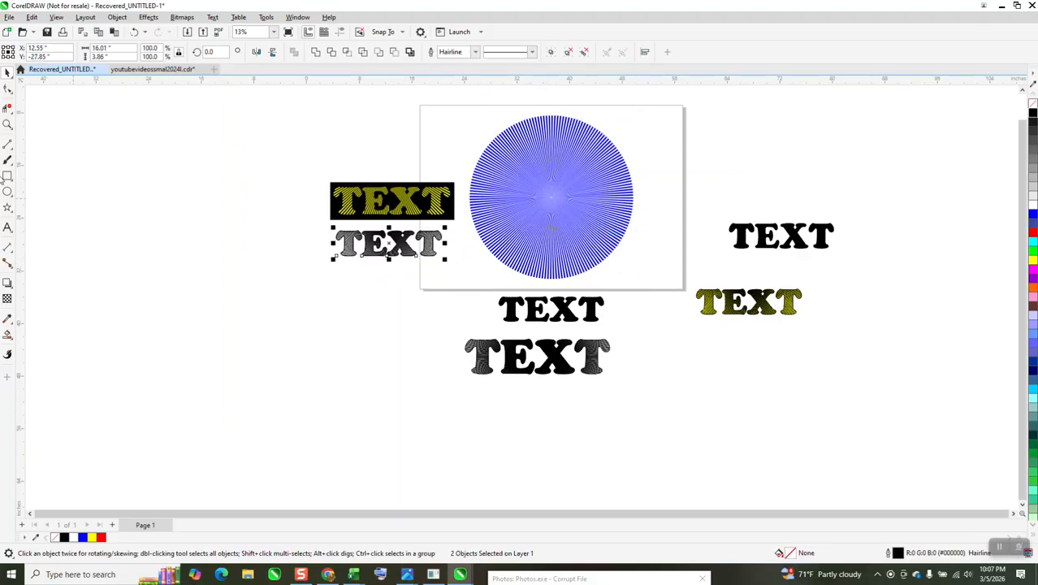
# Step: Try a blue fill on the outlined text below the yellow-on-black sample and undo it
pyautogui.click(7, 124)
pyautogui.moveTo(330, 217); pyautogui.dragTo(477, 291)
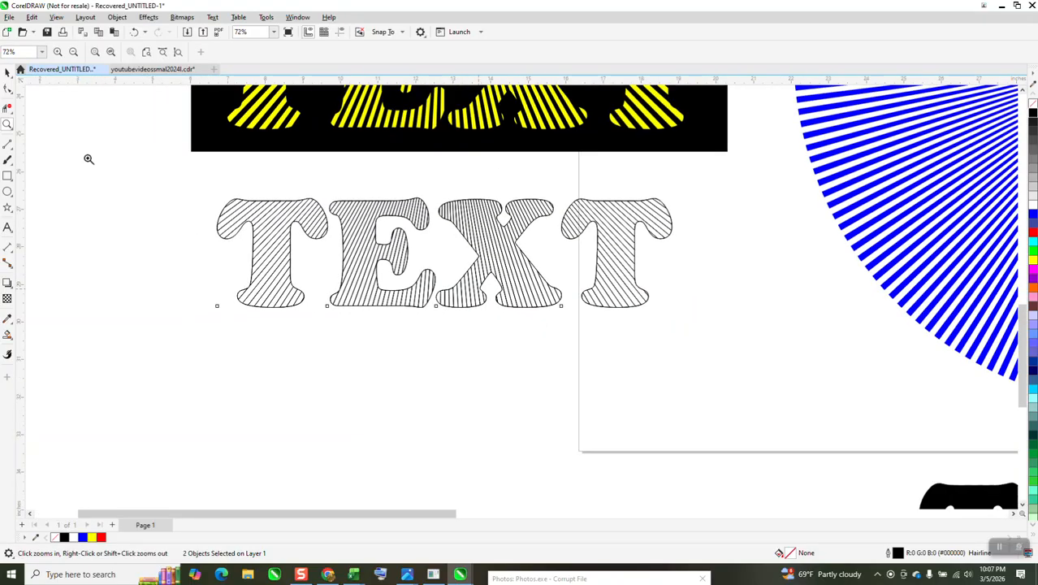
pyautogui.press('space')
pyautogui.moveTo(780, 370); pyautogui.dragTo(780, 370)
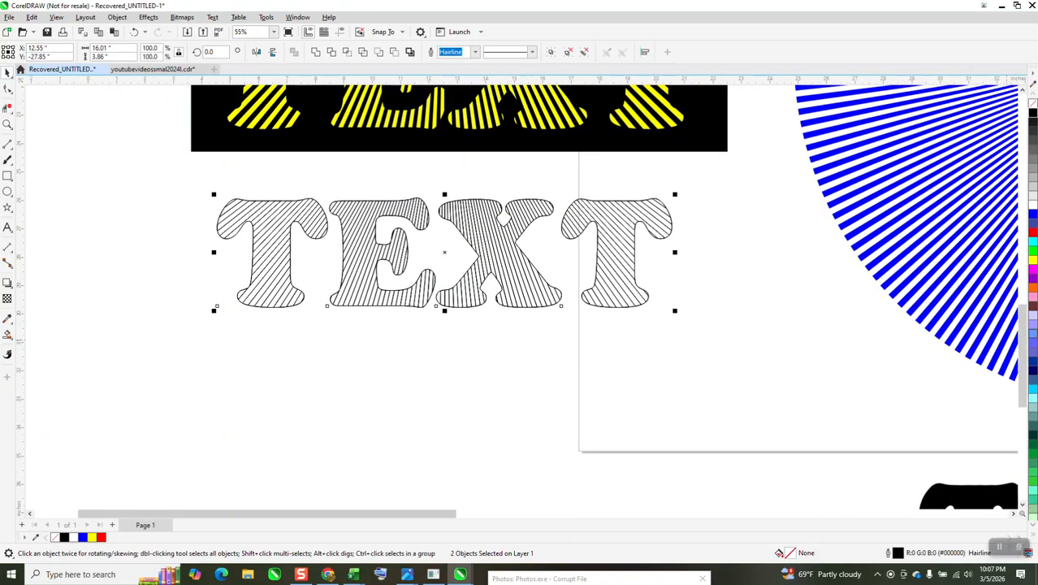
pyautogui.click(1034, 215)
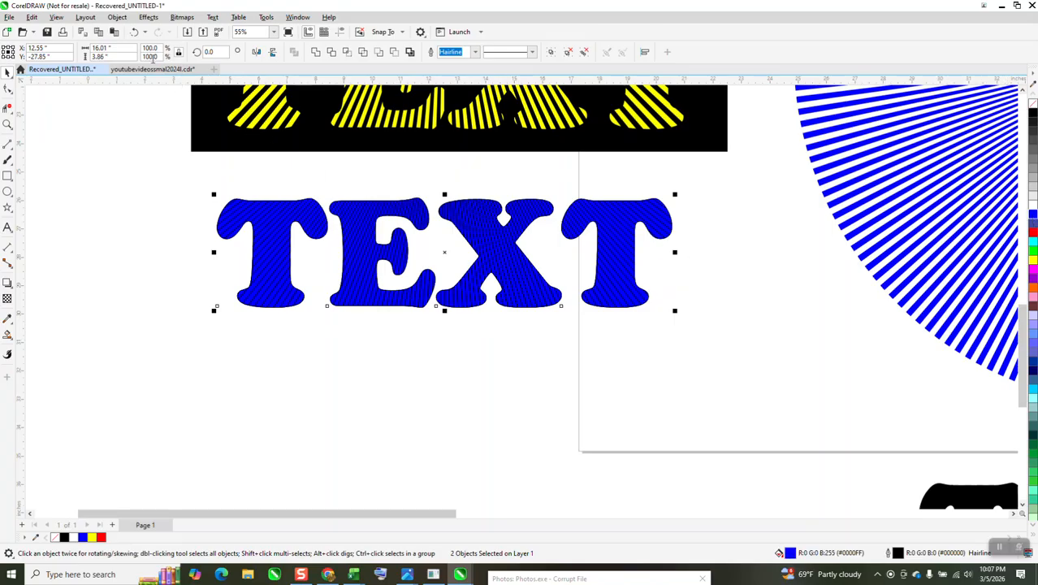
pyautogui.click(134, 32)
# Step: Move the solid black text from under the burst circle to the left, just below the outlined text
pyautogui.scroll(-4, 276, 320)
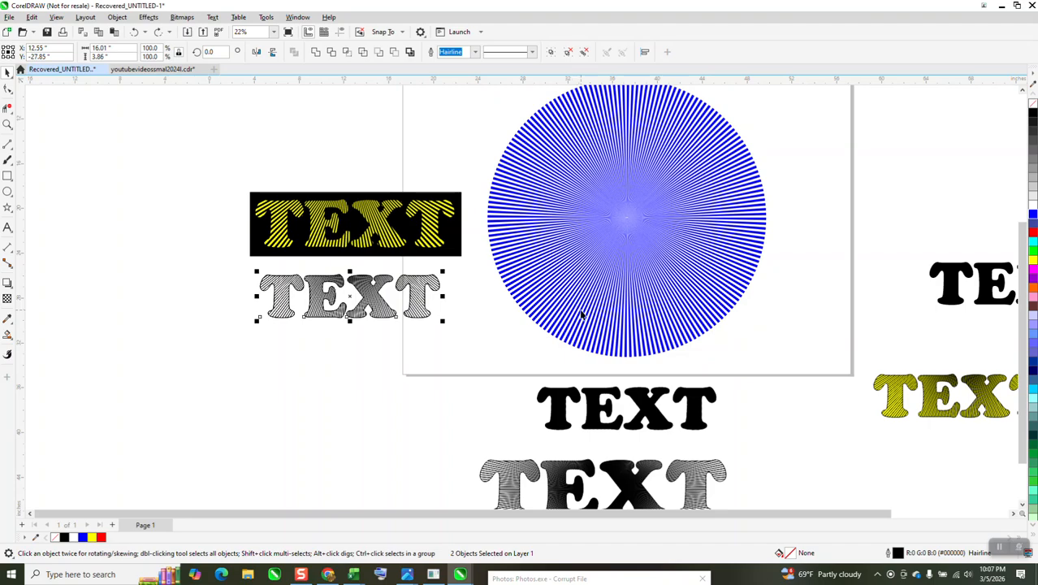
pyautogui.moveTo(580, 393); pyautogui.dragTo(316, 355)
pyautogui.scroll(-1, 325, 345)
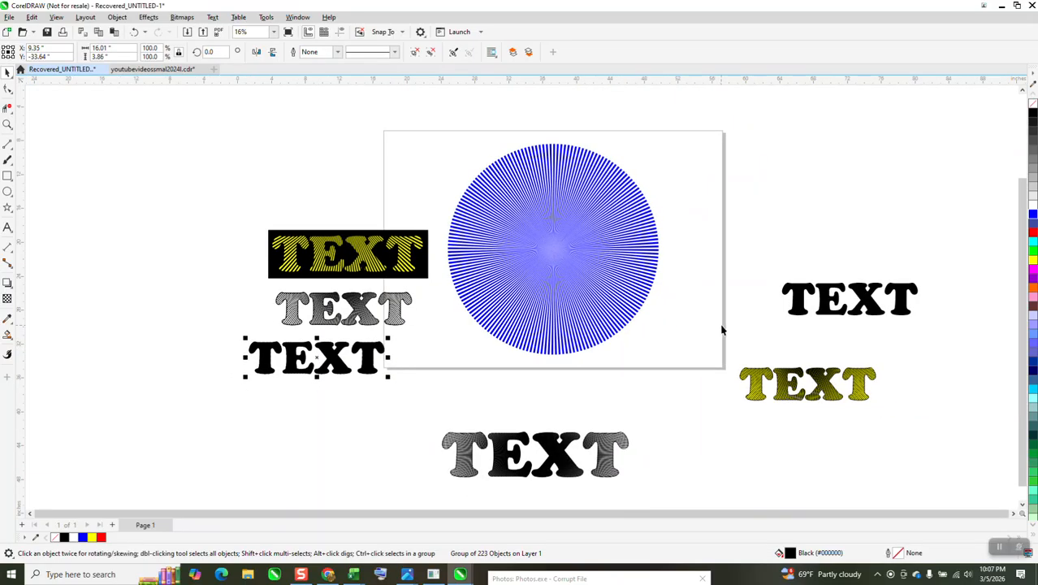
# Step: Move the black text from the right of the page onto the burst circle's centre and intersect the two
pyautogui.moveTo(792, 308); pyautogui.dragTo(496, 257)
pyautogui.moveTo(438, 127); pyautogui.dragTo(716, 385)
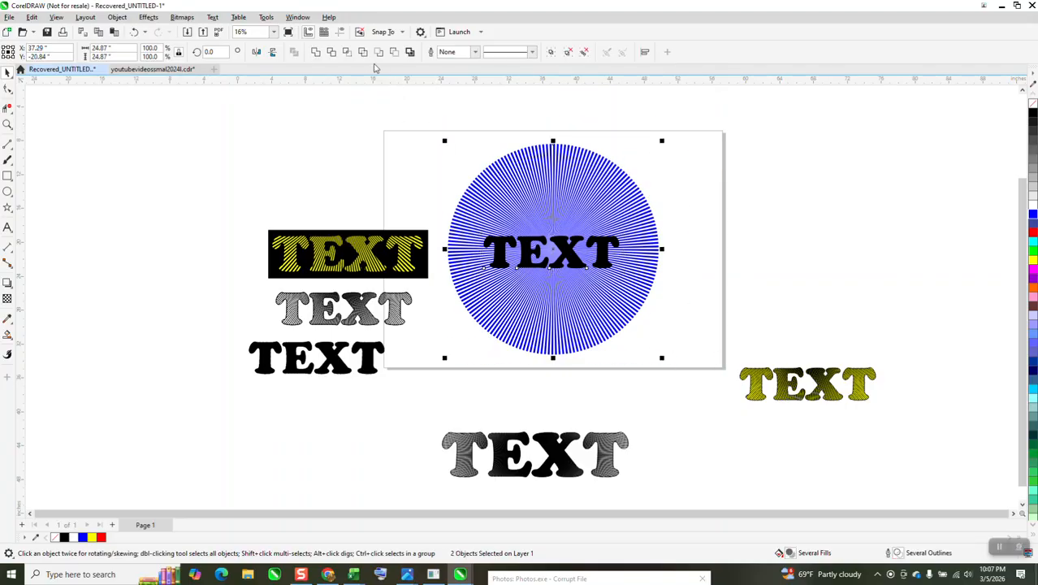
# Step: Move the blue striped text straight right, clear of the burst circle, and place the black text beneath it
pyautogui.click(569, 258)
pyautogui.press('Right')
pyautogui.press('Right')
pyautogui.press('Right')
pyautogui.press('Right')
pyautogui.press('Right')
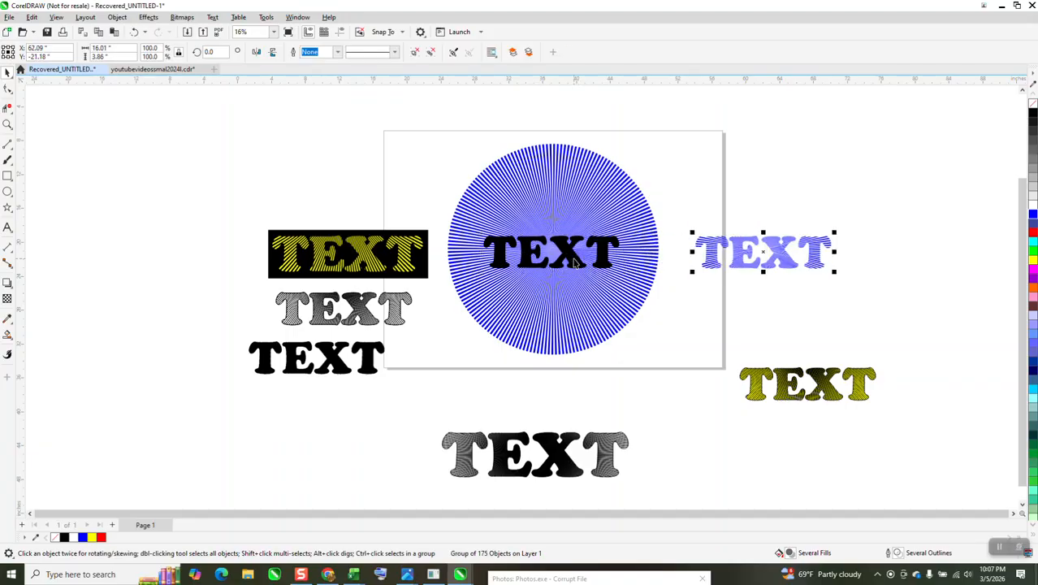
pyautogui.moveTo(608, 258); pyautogui.dragTo(834, 317)
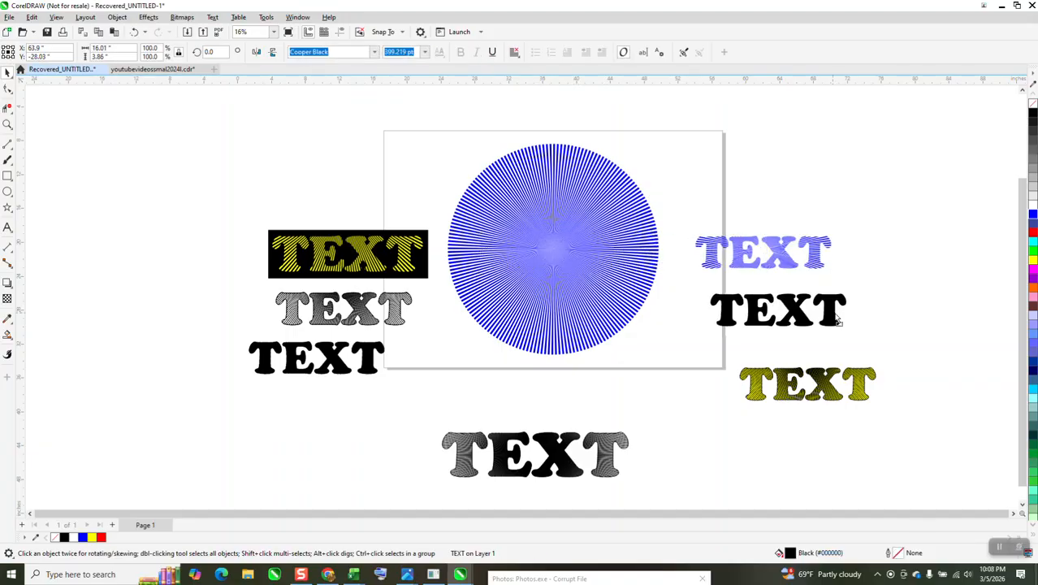
# Step: Try a yellow fill on the whole burst circle and undo it
pyautogui.click(550, 242)
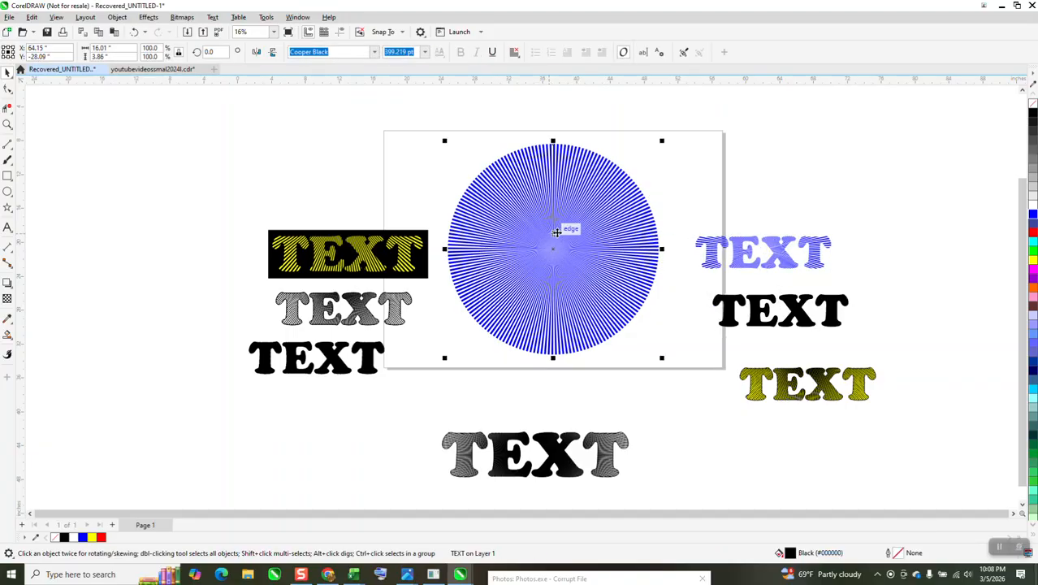
pyautogui.click(1032, 260)
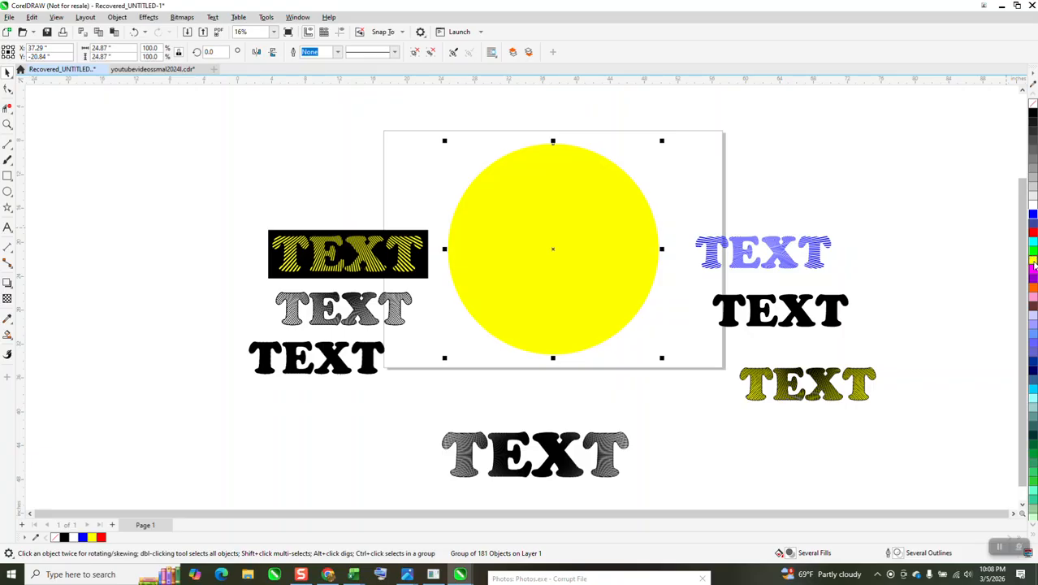
pyautogui.click(134, 32)
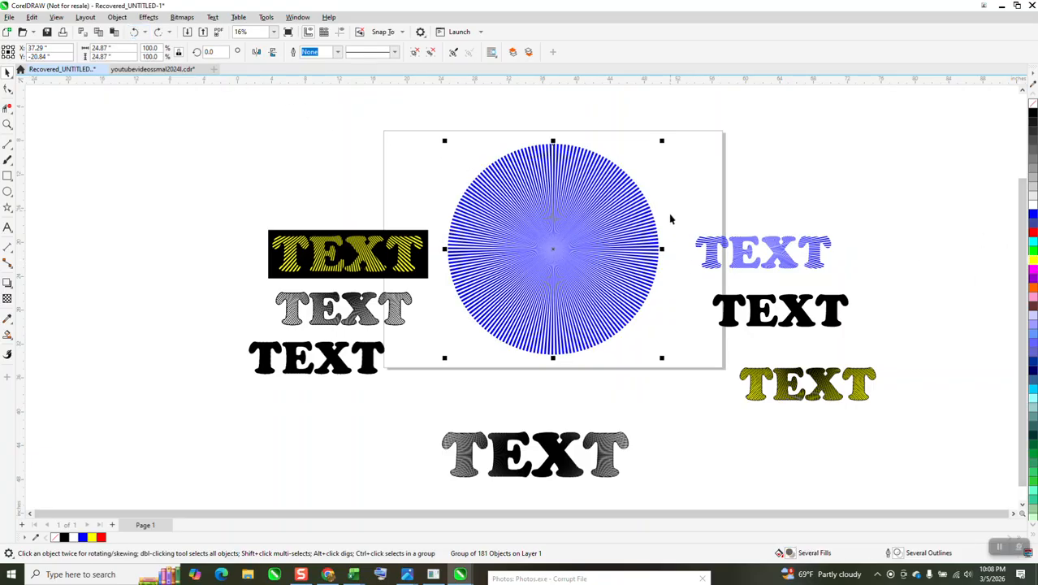
# Step: Examine the stripes of the blue text and the lines of the burst circle up close
pyautogui.moveTo(688, 228); pyautogui.dragTo(861, 292)
pyautogui.click(7, 124)
pyautogui.moveTo(705, 224); pyautogui.dragTo(837, 285)
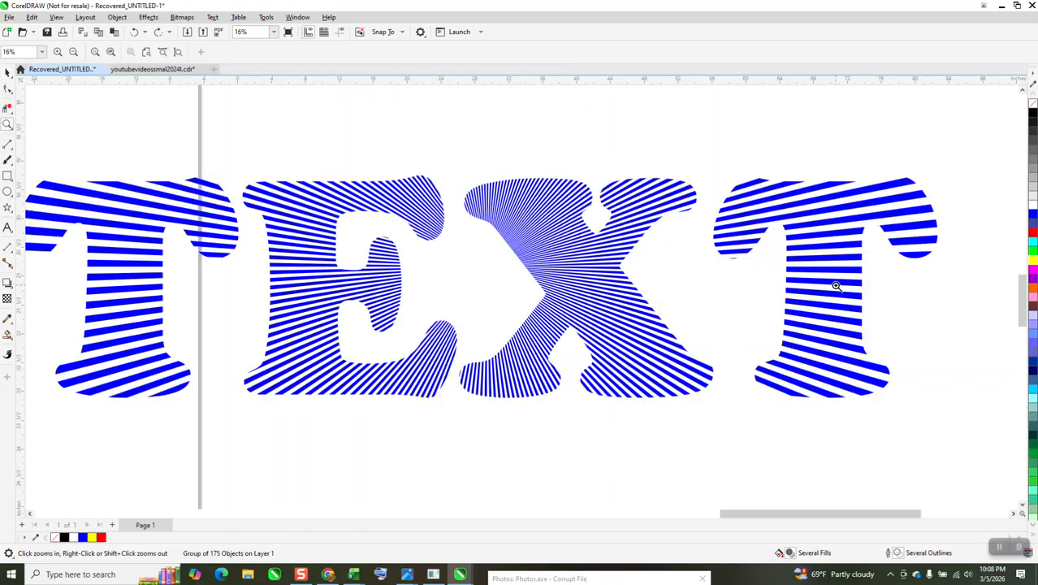
pyautogui.scroll(-6, 539, 193)
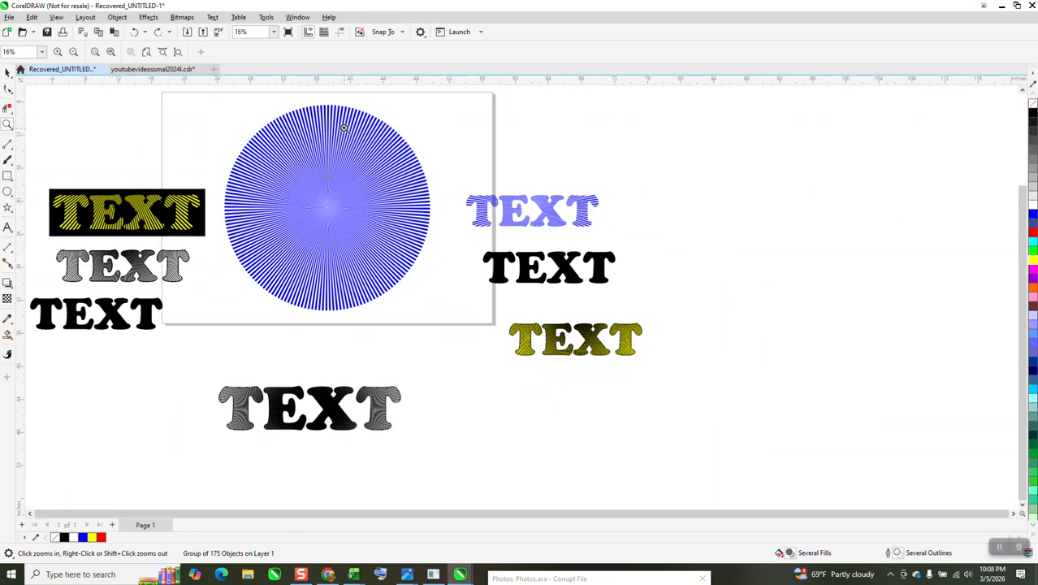
pyautogui.scroll(5, 395, 150)
pyautogui.scroll(-2, 409, 154)
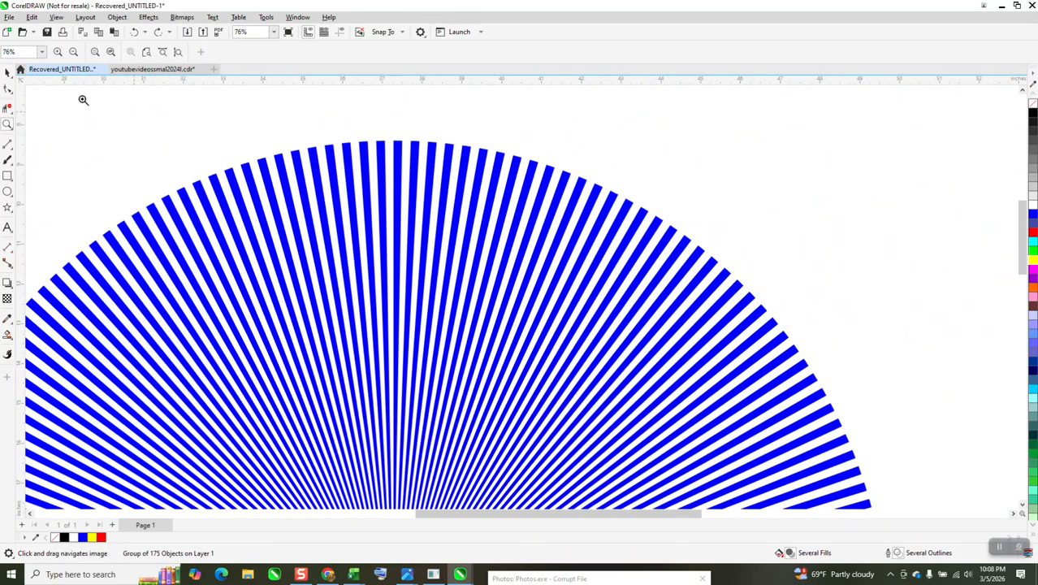
# Step: Delete the blue burst circle from the page
pyautogui.click(6, 75)
pyautogui.scroll(-3, 292, 172)
pyautogui.click(361, 188)
pyautogui.press('Delete')
# Step: Draw an unfilled circle and centre it on the page
pyautogui.scroll(-2, 362, 188)
pyautogui.click(6, 191)
pyautogui.moveTo(461, 210); pyautogui.dragTo(317, 434)
pyautogui.press('p')
# Step: Draw a vertical straight line about 27.76 inches long, taller than the circle, and centre it on the page
pyautogui.click(7, 143)
pyautogui.click(273, 144)
pyautogui.click(273, 409)
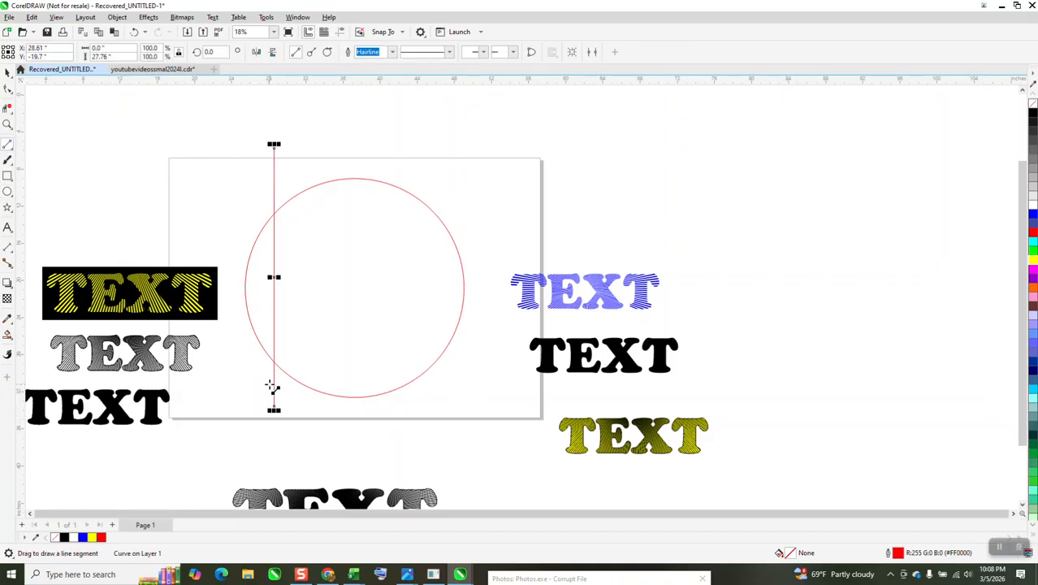
pyautogui.press('p')
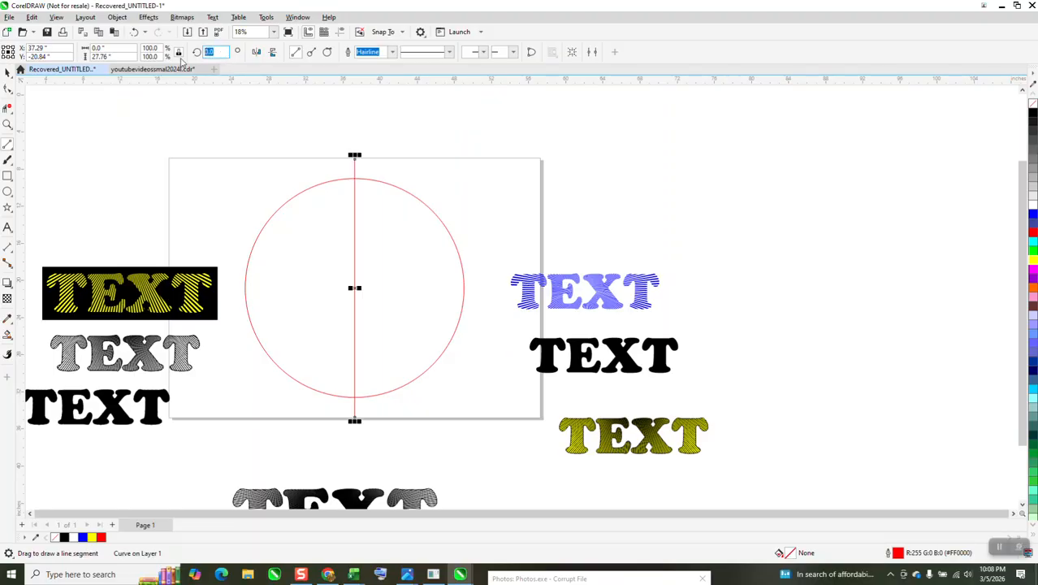
# Step: Make a narrow fan of three lines through the circle's centre, angled at 1, 0 and 359 degrees
pyautogui.write('1')
pyautogui.press('Return')
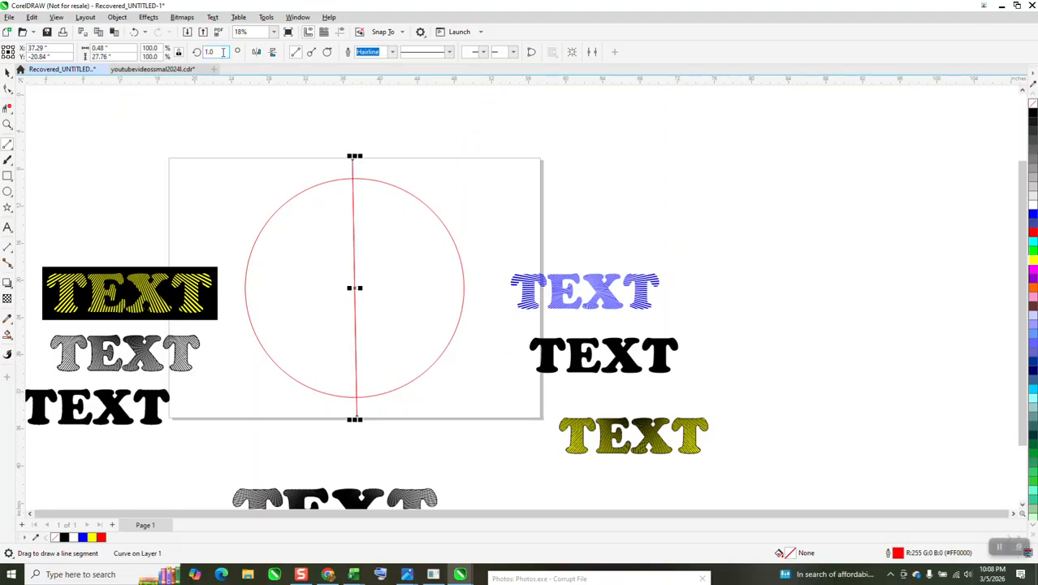
pyautogui.write('0')
pyautogui.press('Return')
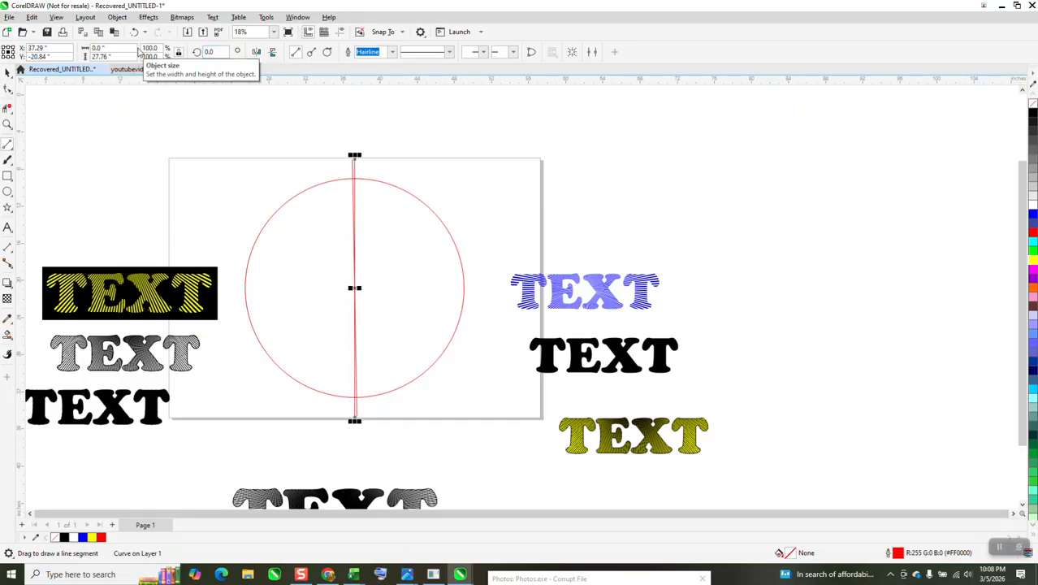
pyautogui.hotkey('ctrl', 'd')
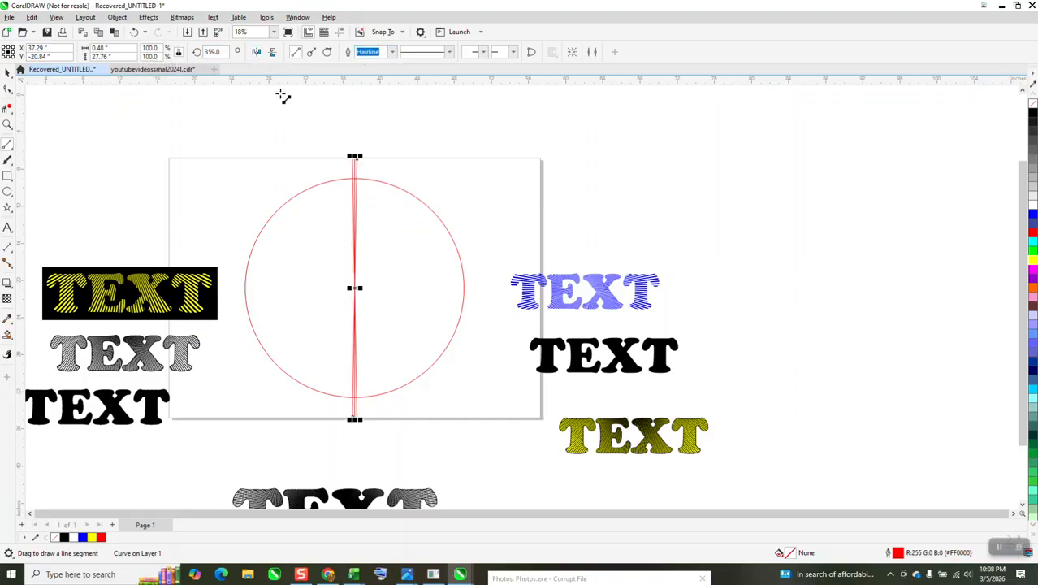
# Step: Smart-fill the upper sliver between the circle's centre line and the line left of it with yellow, without an outline
pyautogui.click(11, 126)
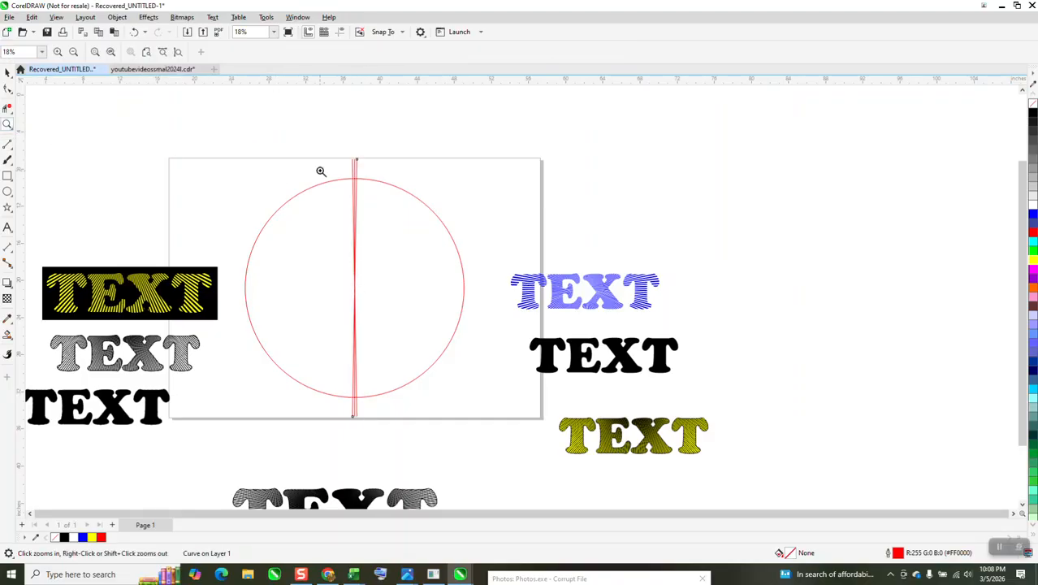
pyautogui.click(391, 226)
pyautogui.click(8, 335)
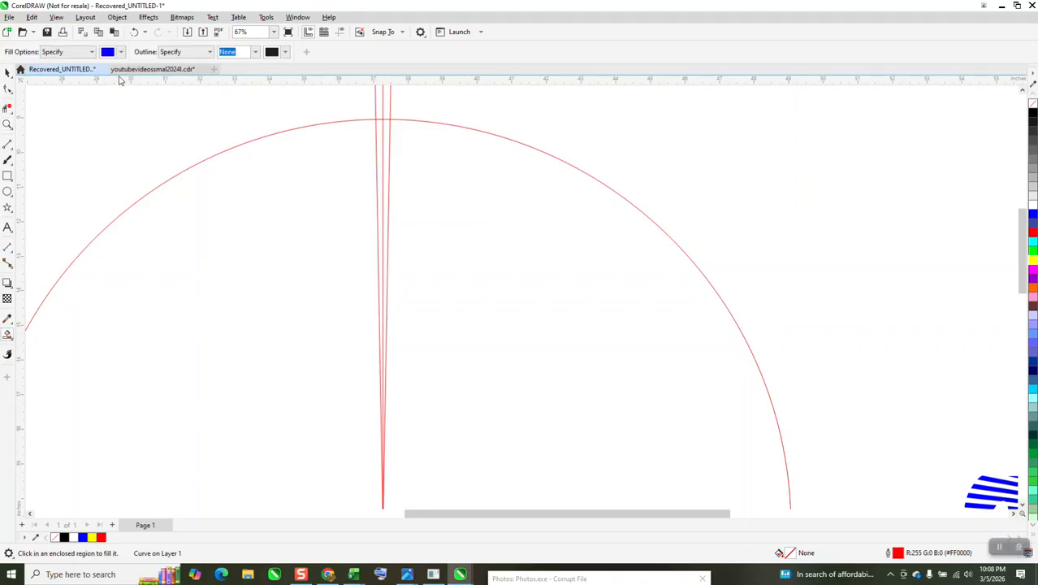
pyautogui.click(121, 52)
pyautogui.click(114, 132)
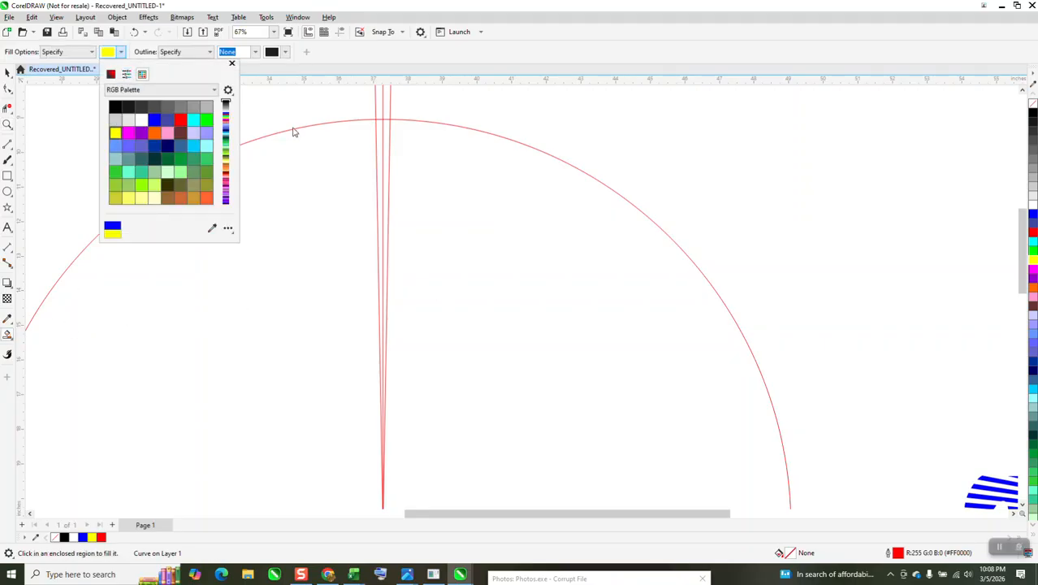
pyautogui.click(379, 123)
pyautogui.click(380, 127)
pyautogui.scroll(-5, 343, 180)
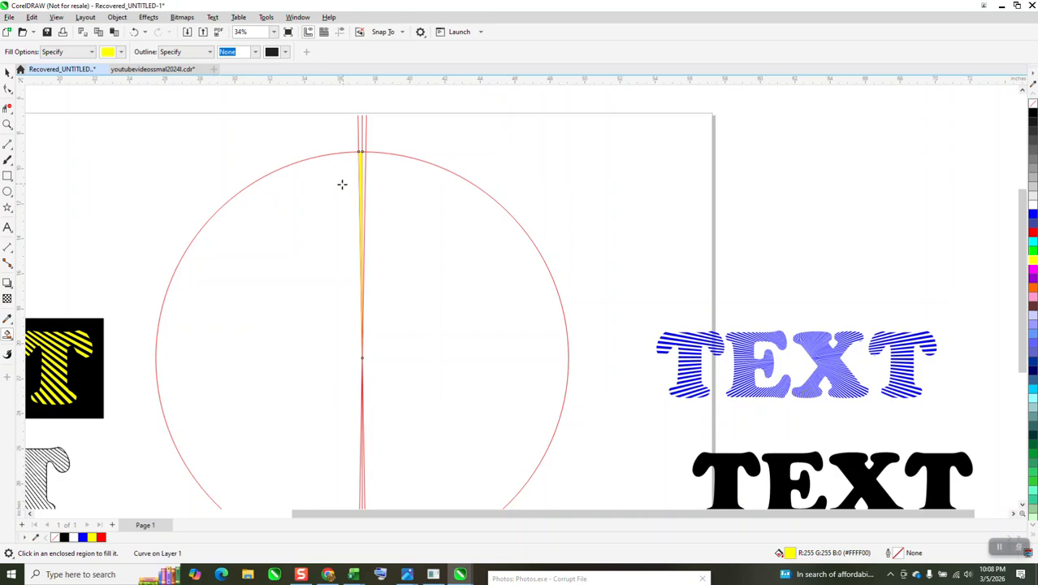
# Step: Delete the construction circle and the three lines, keeping only the yellow wedge selected
pyautogui.click(8, 72)
pyautogui.click(406, 213)
pyautogui.press('Delete')
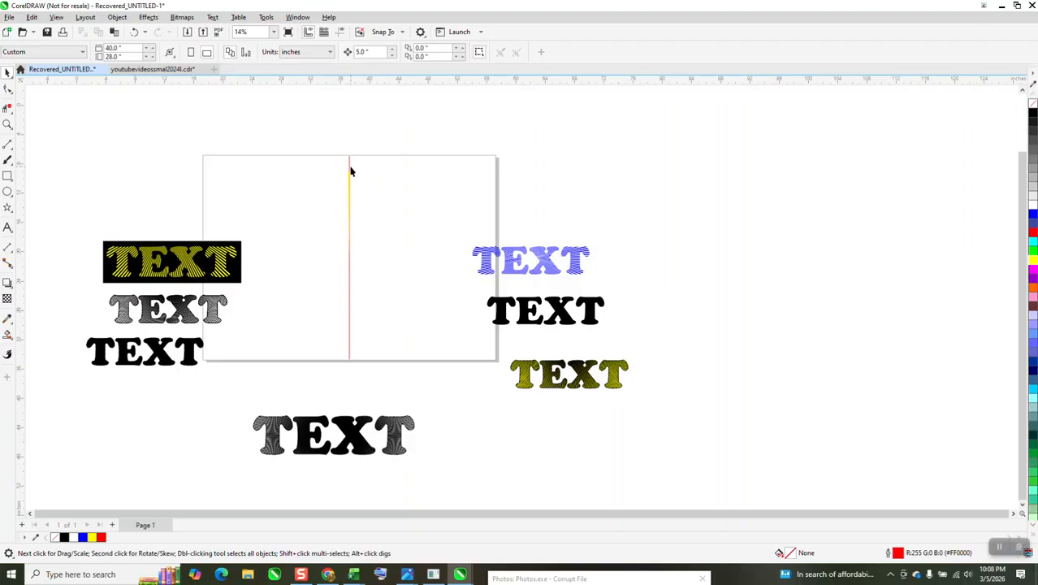
pyautogui.moveTo(333, 141); pyautogui.dragTo(381, 269)
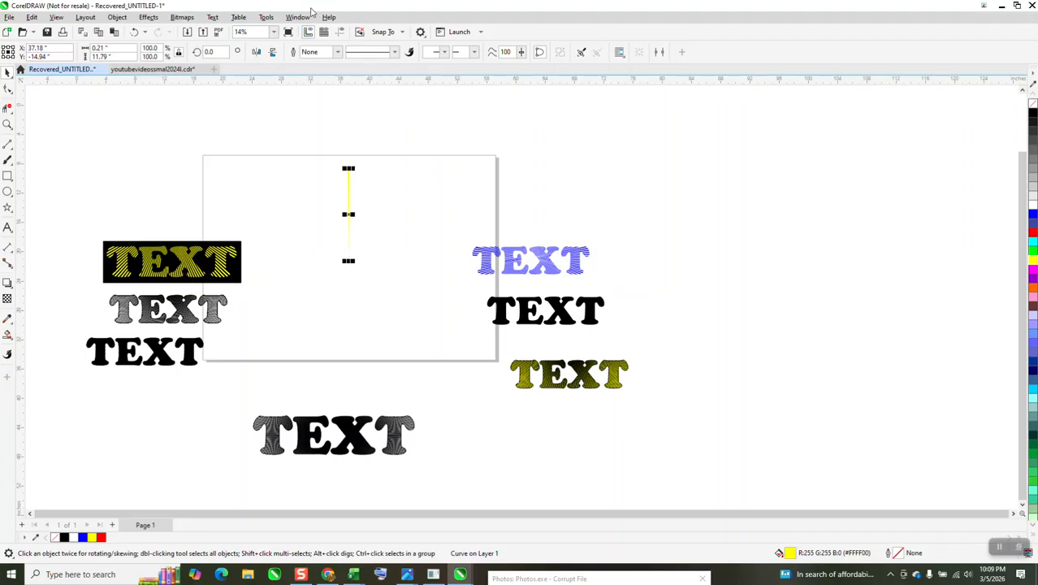
# Step: Make rotated copies of the yellow wedge around its lower tip every 2 degrees until they complete a full burst circle
pyautogui.write('2')
pyautogui.press('Return')
pyautogui.hotkey('ctrl', 'd')
pyautogui.hotkey('ctrl', 'd')
pyautogui.hotkey('ctrl', 'd')
pyautogui.hotkey('ctrl', 'd')
pyautogui.hotkey('ctrl', 'd')
pyautogui.hotkey('ctrl', 'd')
pyautogui.hotkey('ctrl', 'd')
pyautogui.hotkey('ctrl', 'd')
pyautogui.hotkey('ctrl', 'd')
pyautogui.hotkey('ctrl', 'd')
pyautogui.hotkey('ctrl', 'd')
pyautogui.hotkey('ctrl', 'd')
pyautogui.hotkey('ctrl', 'd')
pyautogui.hotkey('ctrl', 'd')
pyautogui.hotkey('ctrl', 'd')
pyautogui.hotkey('ctrl', 'd')
pyautogui.hotkey('ctrl', 'd')
pyautogui.hotkey('ctrl', 'd')
pyautogui.hotkey('ctrl', 'd')
pyautogui.hotkey('ctrl', 'd')
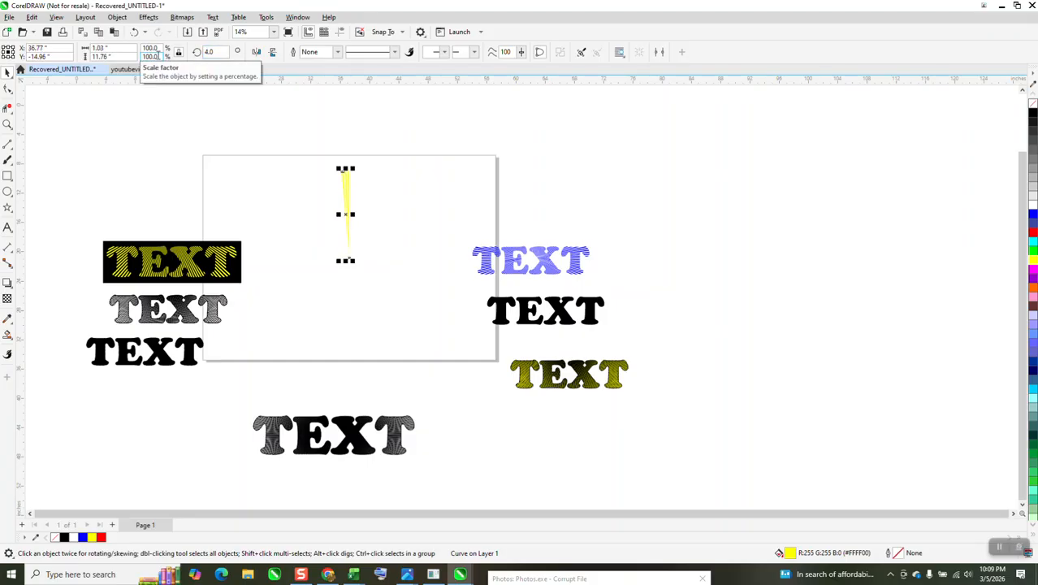
pyautogui.hotkey('ctrl', 'd')
pyautogui.hotkey('ctrl', 'd')
pyautogui.hotkey('ctrl', 'd')
pyautogui.hotkey('ctrl', 'd')
pyautogui.hotkey('ctrl', 'd')
pyautogui.hotkey('ctrl', 'd')
pyautogui.hotkey('ctrl', 'd')
pyautogui.hotkey('ctrl', 'd')
pyautogui.hotkey('ctrl', 'd')
pyautogui.hotkey('ctrl', 'd')
pyautogui.hotkey('ctrl', 'd')
pyautogui.hotkey('ctrl', 'd')
pyautogui.hotkey('ctrl', 'd')
pyautogui.hotkey('ctrl', 'd')
pyautogui.hotkey('ctrl', 'd')
pyautogui.hotkey('ctrl', 'd')
pyautogui.hotkey('ctrl', 'd')
pyautogui.hotkey('ctrl', 'd')
pyautogui.hotkey('ctrl', 'd')
pyautogui.hotkey('ctrl', 'd')
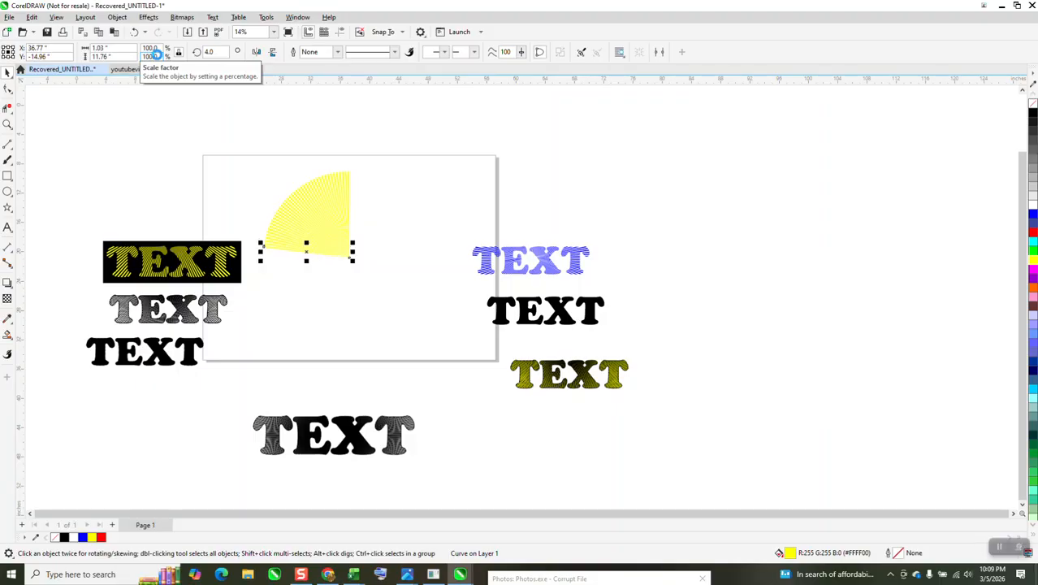
pyautogui.hotkey('ctrl', 'd')
pyautogui.hotkey('ctrl', 'd')
pyautogui.hotkey('ctrl', 'd')
pyautogui.hotkey('ctrl', 'd')
pyautogui.hotkey('ctrl', 'd')
pyautogui.hotkey('ctrl', 'd')
pyautogui.hotkey('ctrl', 'd')
pyautogui.hotkey('ctrl', 'd')
pyautogui.hotkey('ctrl', 'd')
pyautogui.hotkey('ctrl', 'd')
pyautogui.hotkey('ctrl', 'd')
pyautogui.hotkey('ctrl', 'd')
pyautogui.hotkey('ctrl', 'd')
pyautogui.hotkey('ctrl', 'd')
pyautogui.hotkey('ctrl', 'd')
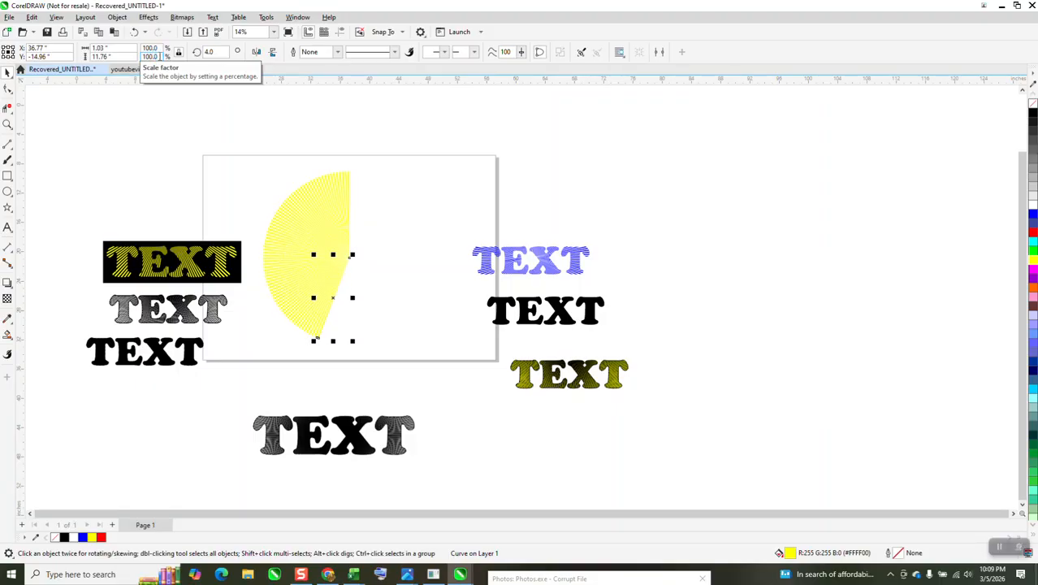
pyautogui.hotkey('ctrl', 'd')
pyautogui.hotkey('ctrl', 'd')
pyautogui.hotkey('ctrl', 'd')
pyautogui.hotkey('ctrl', 'd')
pyautogui.hotkey('ctrl', 'd')
pyautogui.hotkey('ctrl', 'd')
pyautogui.hotkey('ctrl', 'd')
pyautogui.hotkey('ctrl', 'd')
pyautogui.hotkey('ctrl', 'd')
pyautogui.hotkey('ctrl', 'd')
pyautogui.hotkey('ctrl', 'd')
pyautogui.hotkey('ctrl', 'd')
pyautogui.hotkey('ctrl', 'd')
pyautogui.hotkey('ctrl', 'd')
pyautogui.hotkey('ctrl', 'd')
pyautogui.hotkey('ctrl', 'd')
pyautogui.hotkey('ctrl', 'd')
pyautogui.hotkey('ctrl', 'd')
pyautogui.hotkey('ctrl', 'd')
pyautogui.hotkey('ctrl', 'd')
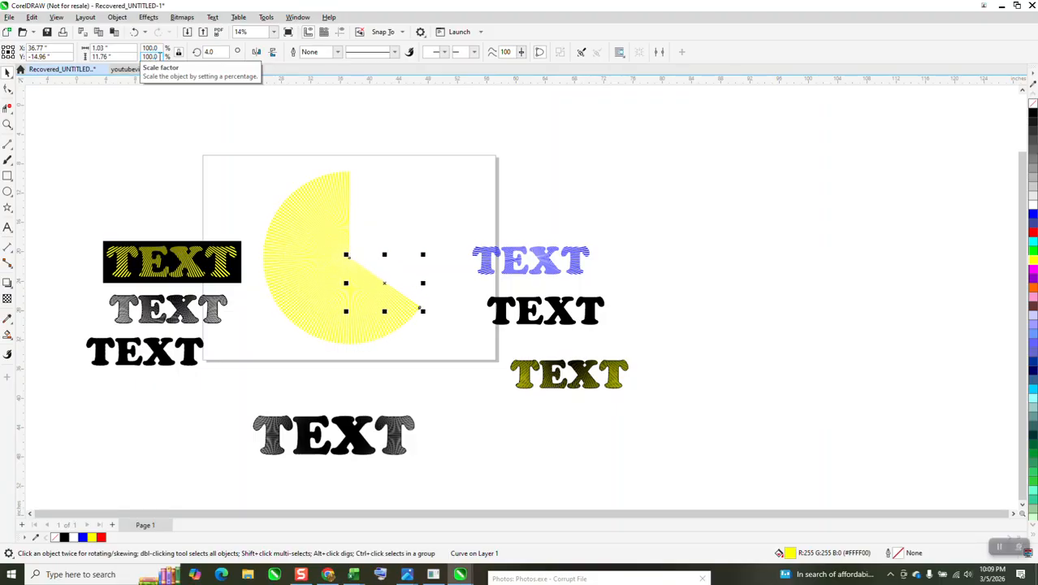
pyautogui.hotkey('ctrl', 'd')
pyautogui.hotkey('ctrl', 'd')
pyautogui.hotkey('ctrl', 'd')
pyautogui.hotkey('ctrl', 'd')
pyautogui.hotkey('ctrl', 'd')
pyautogui.hotkey('ctrl', 'd')
pyautogui.hotkey('ctrl', 'd')
pyautogui.hotkey('ctrl', 'd')
pyautogui.hotkey('ctrl', 'd')
pyautogui.hotkey('ctrl', 'd')
pyautogui.hotkey('ctrl', 'd')
pyautogui.hotkey('ctrl', 'd')
pyautogui.hotkey('ctrl', 'd')
pyautogui.hotkey('ctrl', 'd')
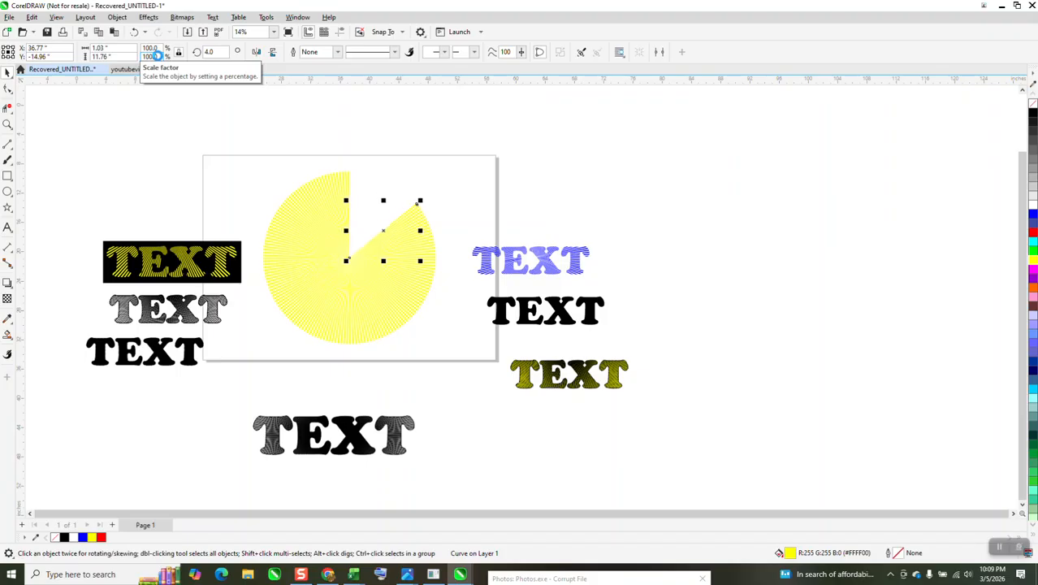
pyautogui.hotkey('ctrl', 'd')
pyautogui.hotkey('ctrl', 'd')
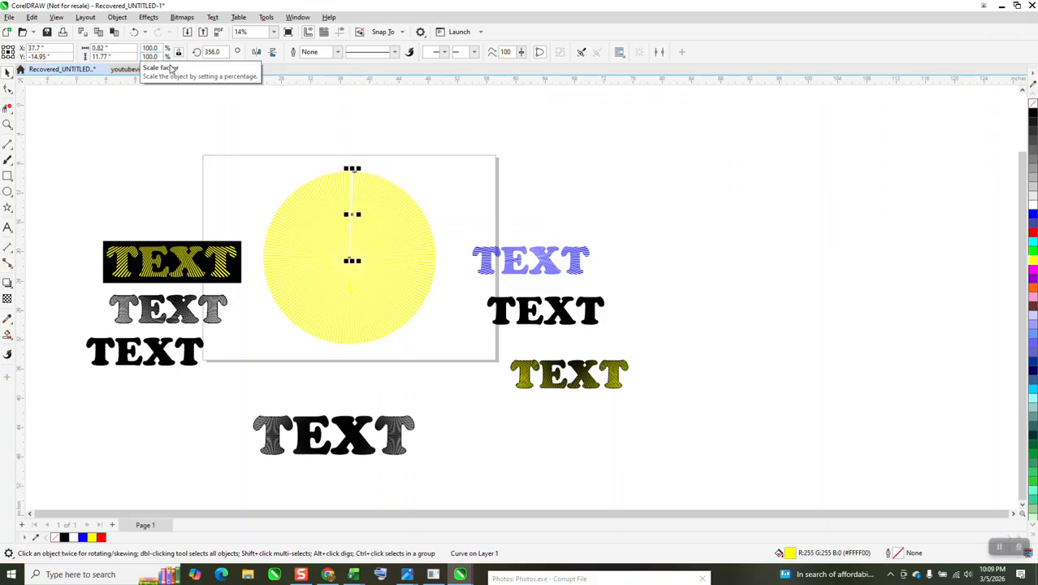
# Step: Group all the yellow wedges of the burst circle into one object
pyautogui.moveTo(247, 156); pyautogui.dragTo(310, 285)
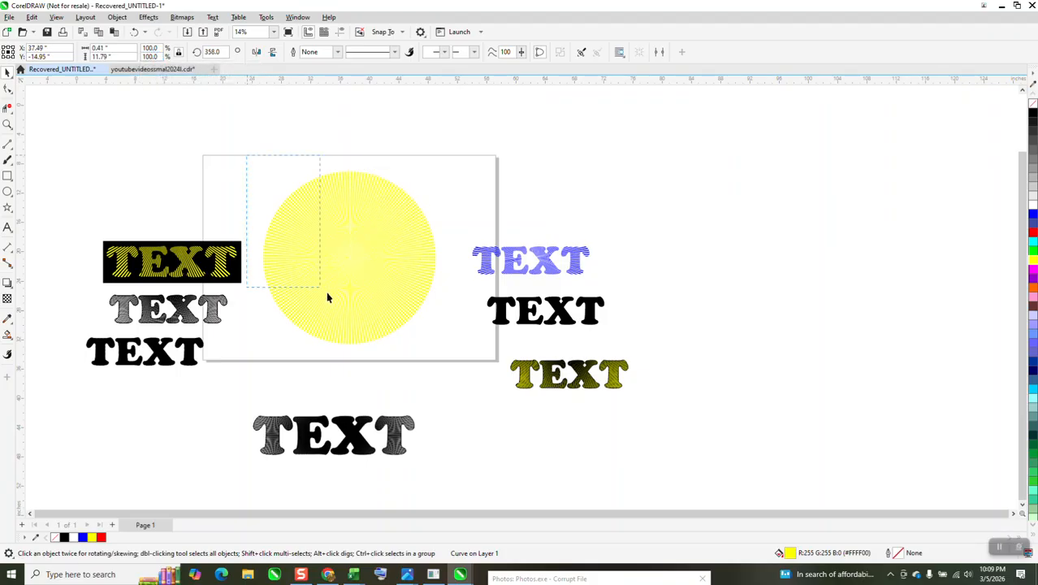
pyautogui.moveTo(459, 358); pyautogui.dragTo(460, 360)
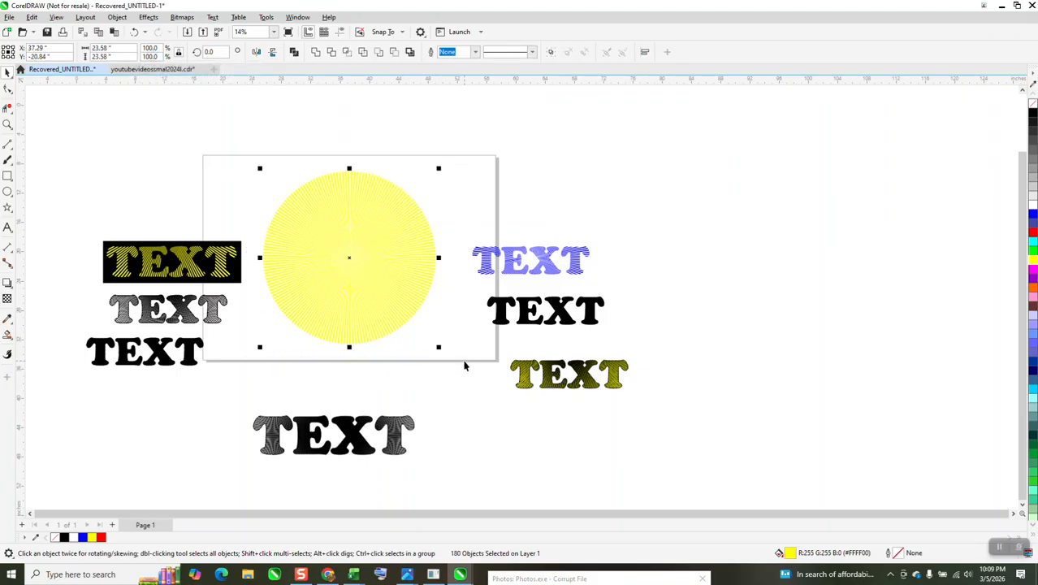
pyautogui.hotkey('ctrl', 'g')
# Step: Move the solid black TEXT below the blue striped one onto the burst's lower half and bring it to the front of the page
pyautogui.moveTo(565, 318); pyautogui.dragTo(371, 299)
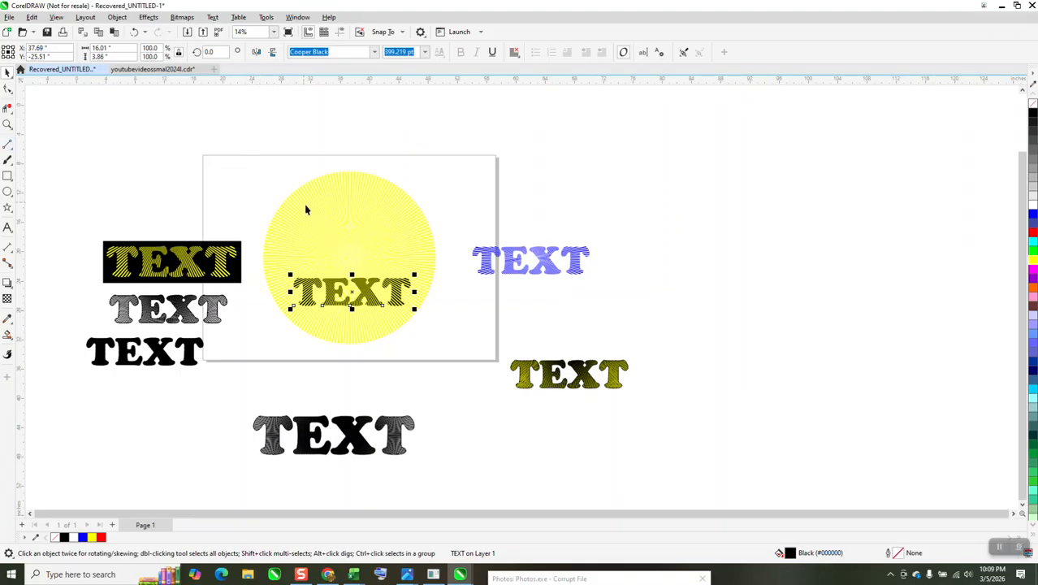
pyautogui.click(117, 17)
pyautogui.moveTo(143, 190)
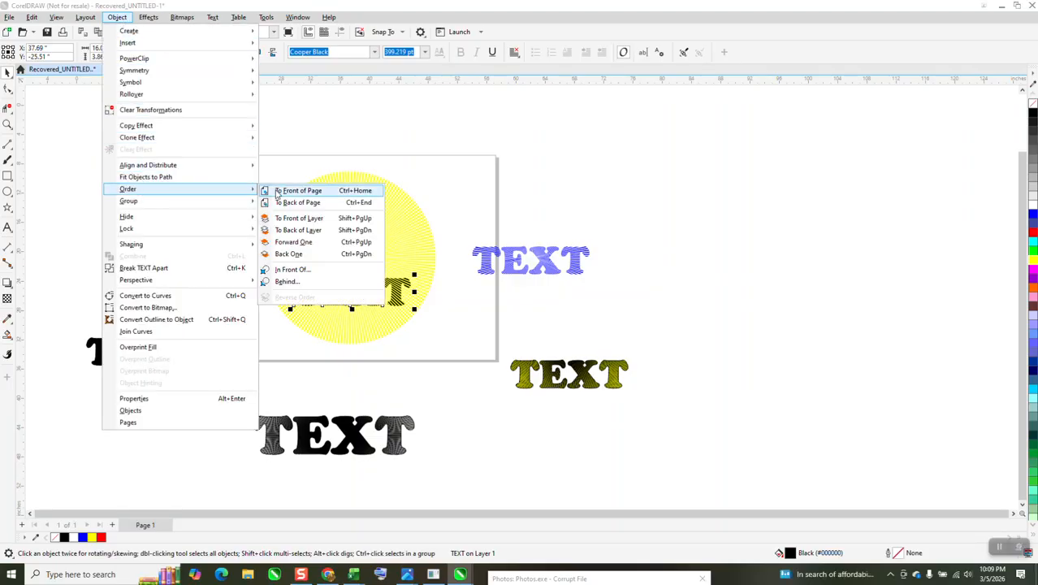
pyautogui.click(297, 190)
# Step: Intersect the black TEXT with the yellow burst, and move the black original and the yellow striped result off the circle
pyautogui.moveTo(251, 159); pyautogui.dragTo(409, 318)
pyautogui.moveTo(453, 362); pyautogui.dragTo(454, 364)
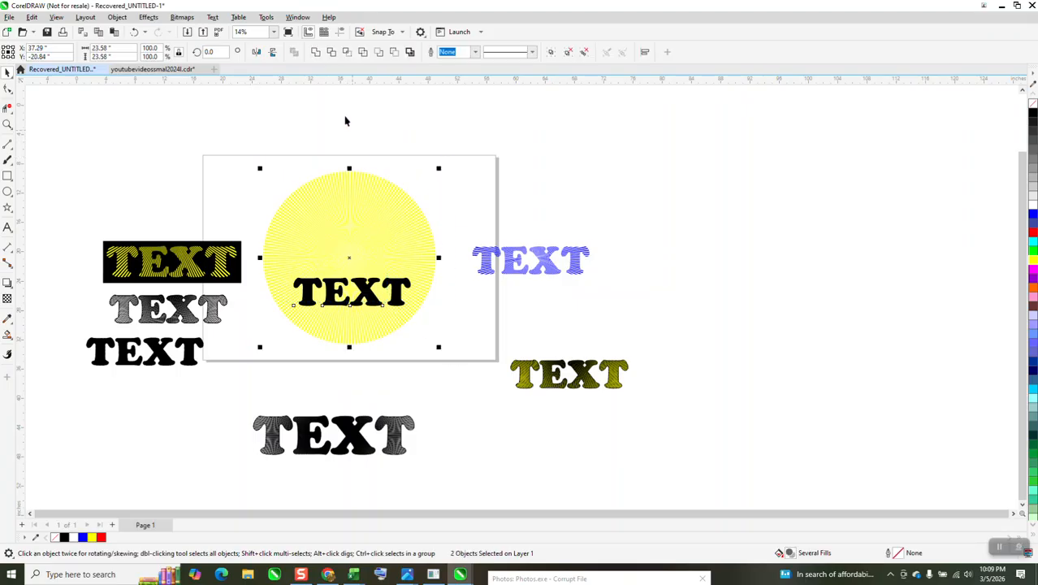
pyautogui.click(381, 292)
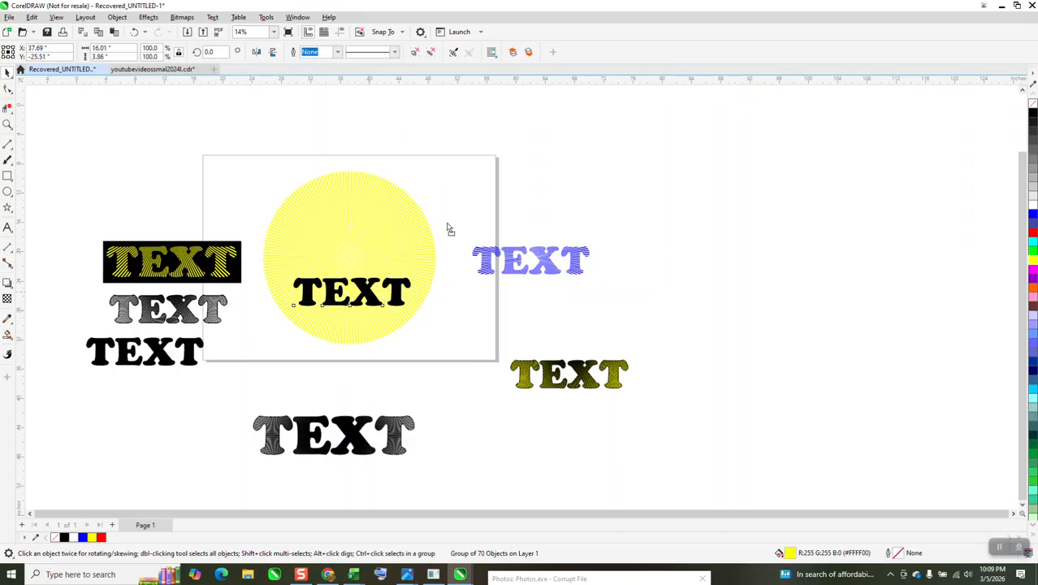
pyautogui.moveTo(368, 291); pyautogui.dragTo(503, 190)
pyautogui.click(359, 296)
pyautogui.moveTo(364, 289); pyautogui.dragTo(532, 316)
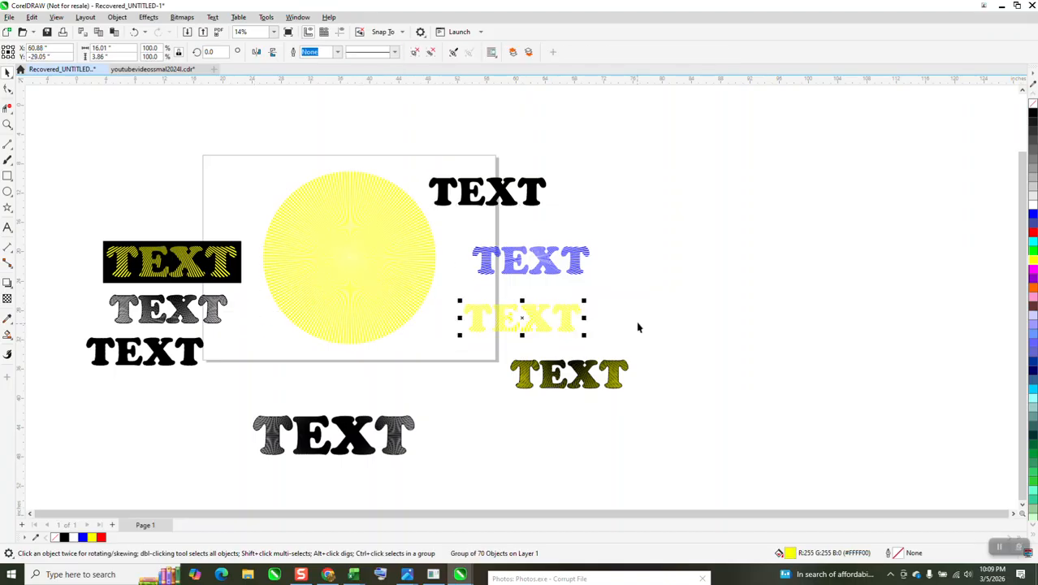
# Step: Place the black rectangle behind the new yellow striped TEXT below the blue one
pyautogui.click(7, 125)
pyautogui.moveTo(619, 366); pyautogui.dragTo(634, 362)
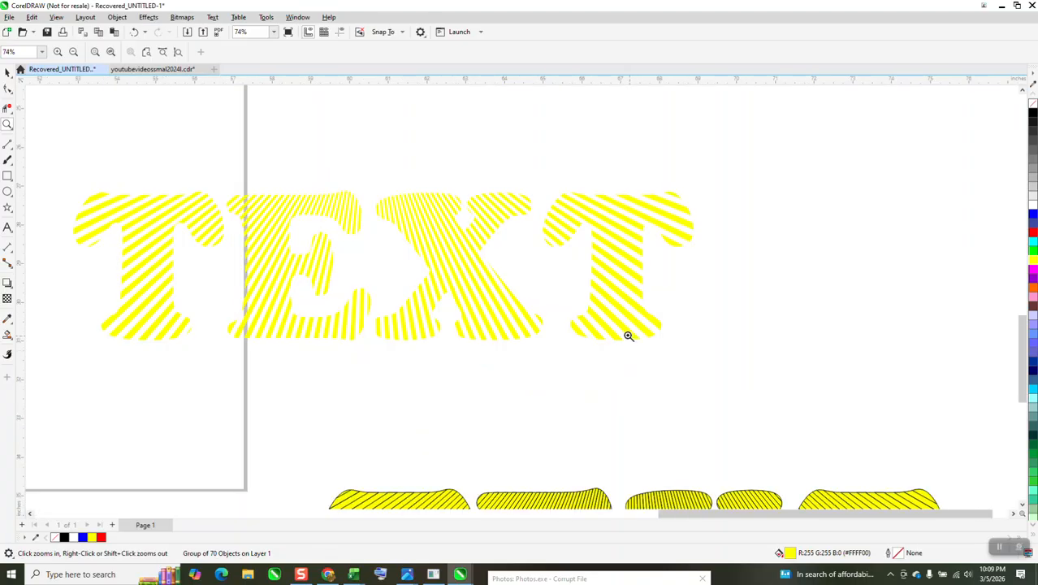
pyautogui.scroll(-5, 626, 335)
pyautogui.scroll(-3, 488, 303)
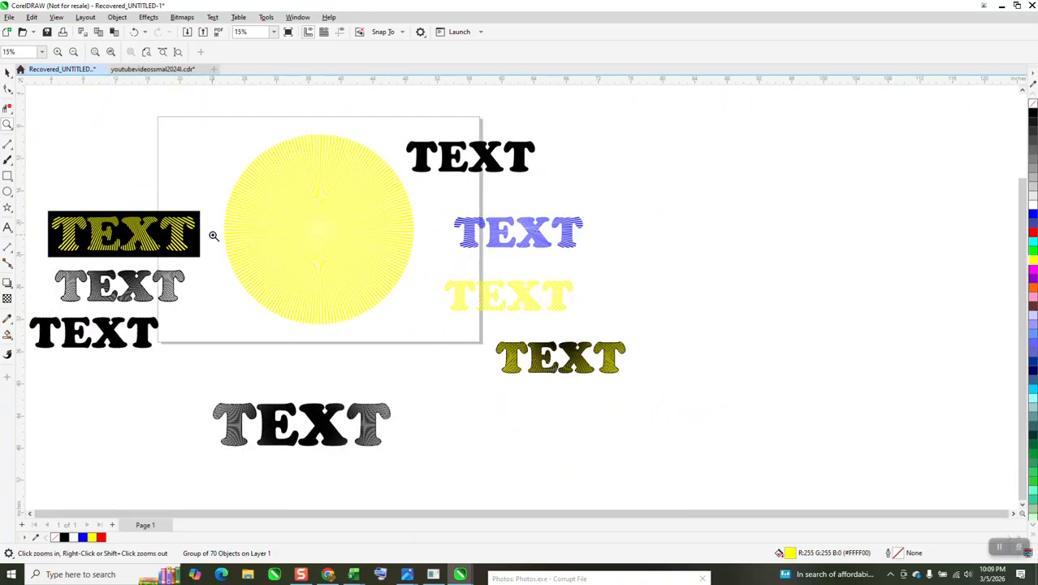
pyautogui.click(8, 72)
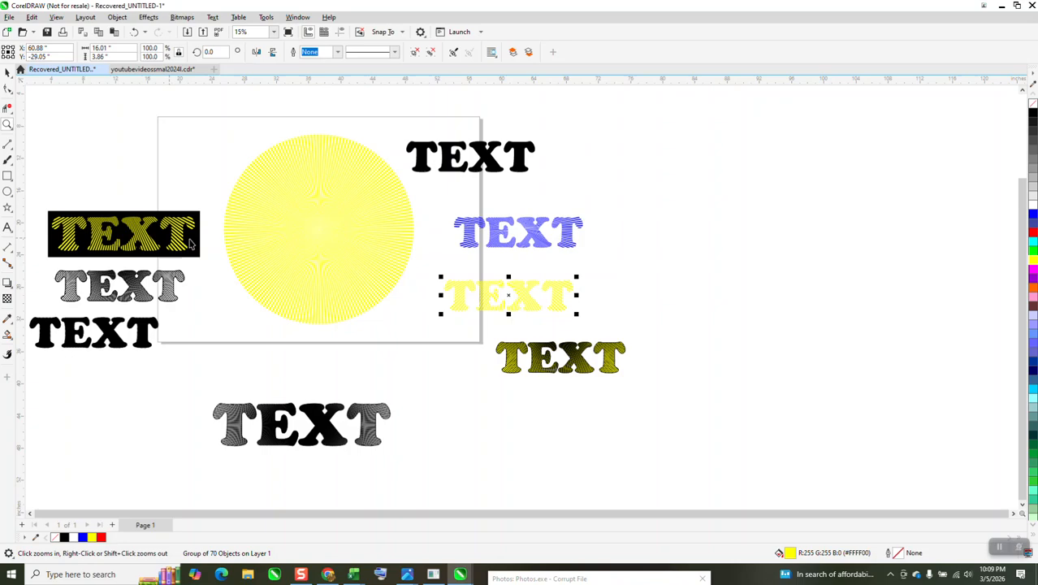
pyautogui.moveTo(189, 238); pyautogui.dragTo(567, 300)
pyautogui.click(7, 120)
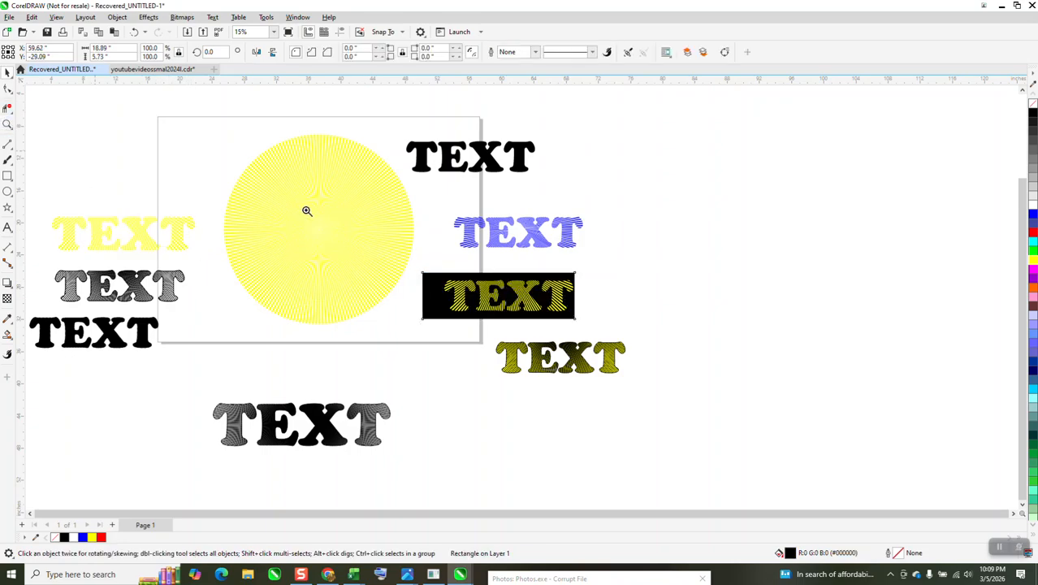
pyautogui.click(590, 327)
pyautogui.scroll(-5, 620, 328)
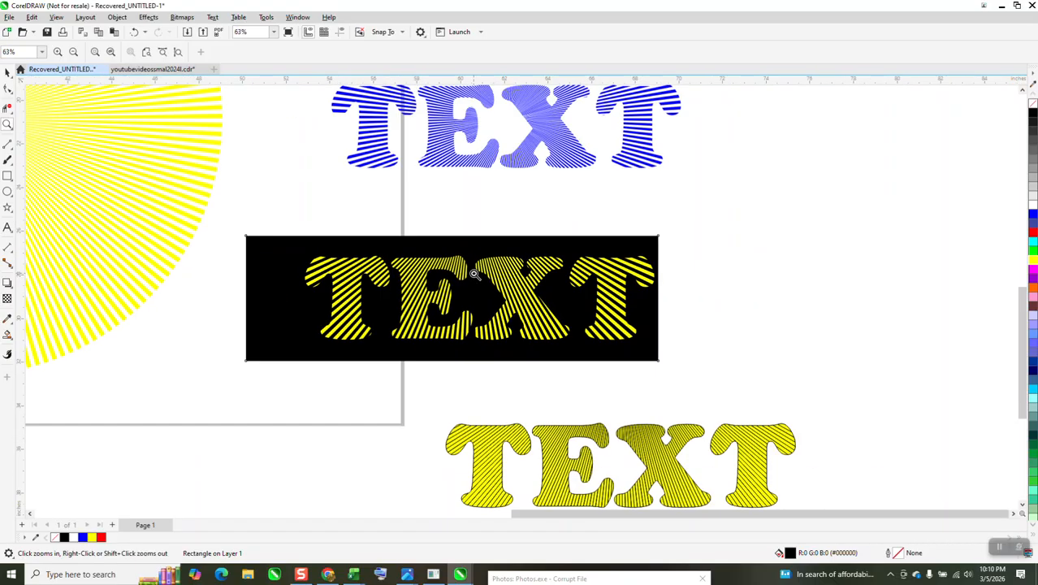
# Step: Intersect the solid black TEXT with the burst across its centre and move the black original back off the circle
pyautogui.click(7, 73)
pyautogui.moveTo(486, 191); pyautogui.dragTo(379, 239)
pyautogui.moveTo(434, 338); pyautogui.dragTo(445, 341)
pyautogui.click(339, 55)
pyautogui.moveTo(371, 249); pyautogui.dragTo(504, 189)
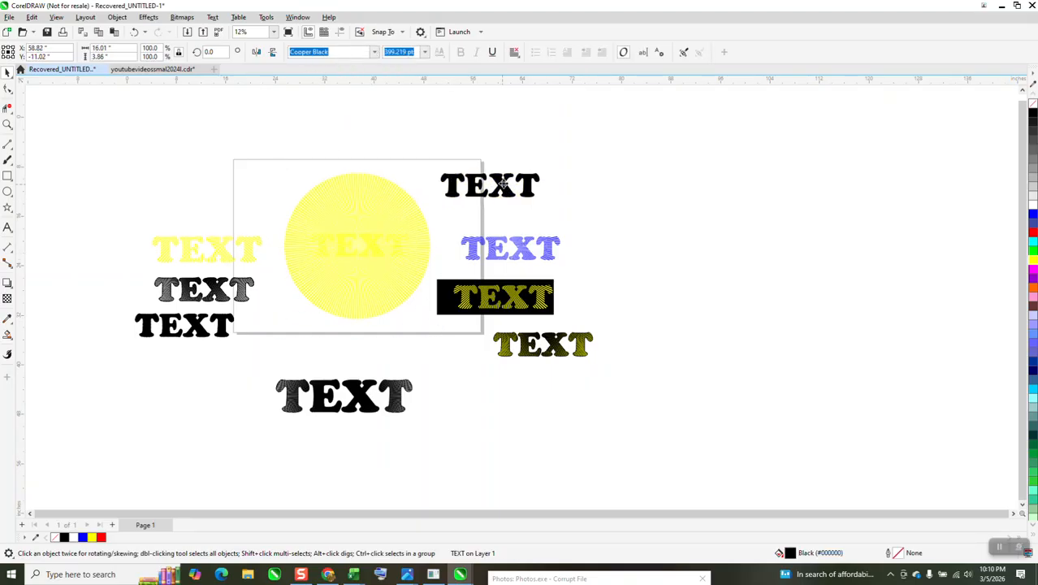
# Step: Group the yellow striped TEXT pieces at the burst's centre and move the group beyond the other texts on the right
pyautogui.moveTo(246, 195); pyautogui.dragTo(413, 283)
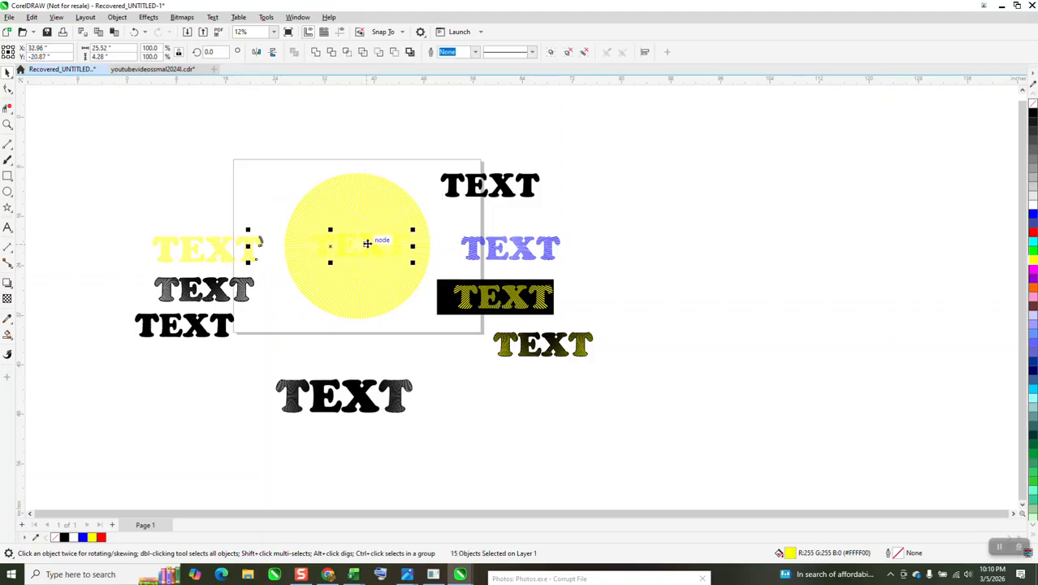
pyautogui.moveTo(283, 185); pyautogui.dragTo(422, 283)
pyautogui.hotkey('ctrl', 'g')
pyautogui.moveTo(370, 241); pyautogui.dragTo(642, 291)
# Step: Move the black rectangle behind the rightmost yellow striped TEXT so that it backs all four letters
pyautogui.moveTo(555, 284); pyautogui.dragTo(687, 282)
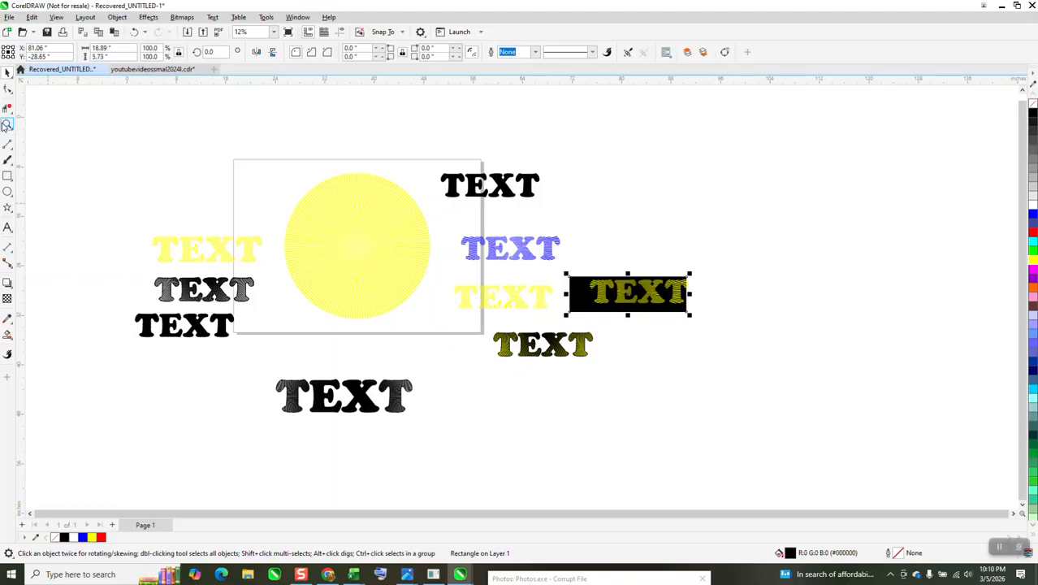
pyautogui.click(7, 124)
pyautogui.moveTo(571, 253); pyautogui.dragTo(718, 332)
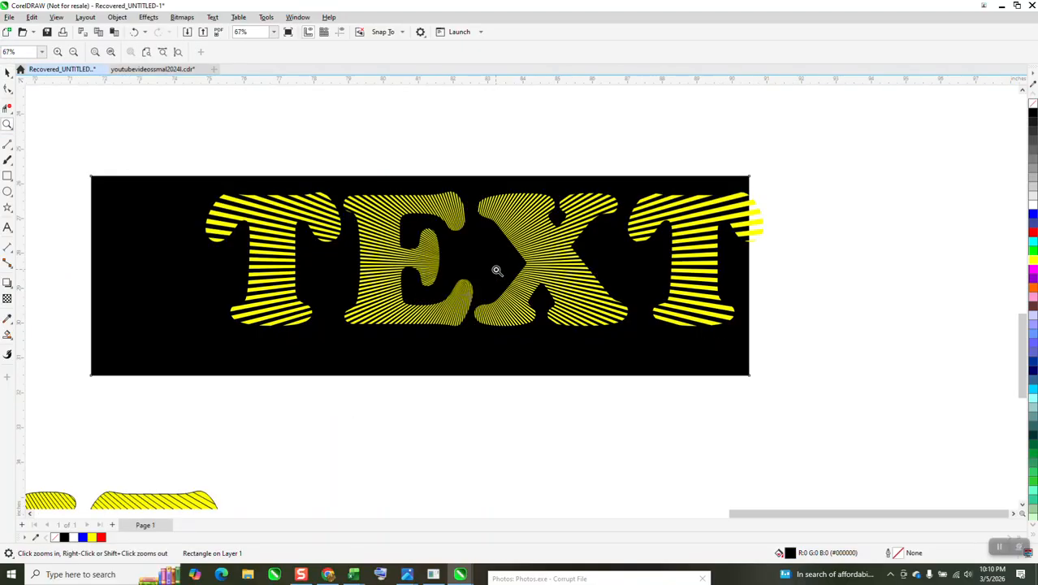
pyautogui.scroll(-1, 494, 267)
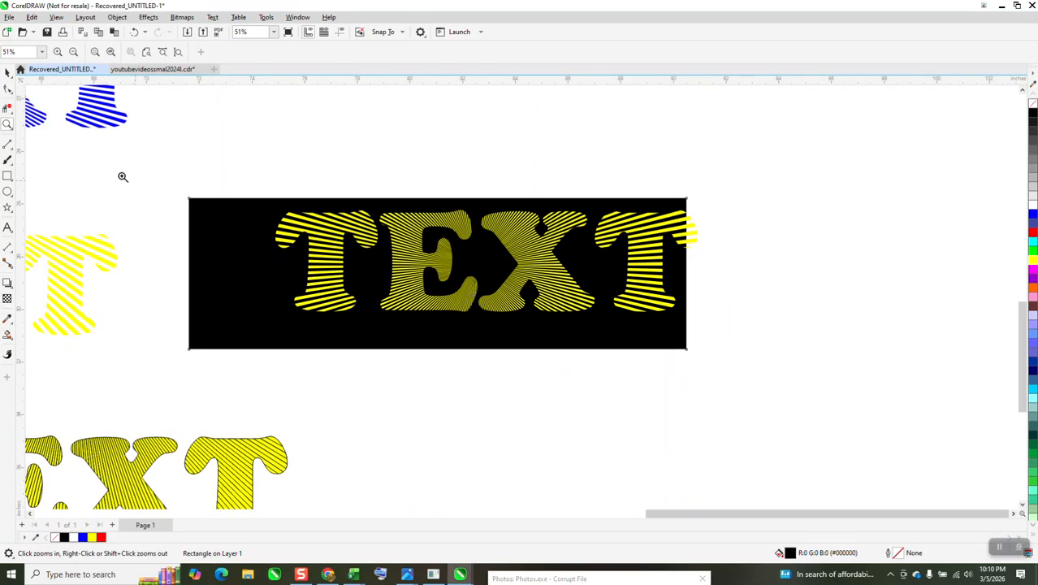
pyautogui.click(8, 71)
pyautogui.moveTo(211, 203); pyautogui.dragTo(247, 209)
pyautogui.scroll(-1, 248, 209)
pyautogui.click(519, 370)
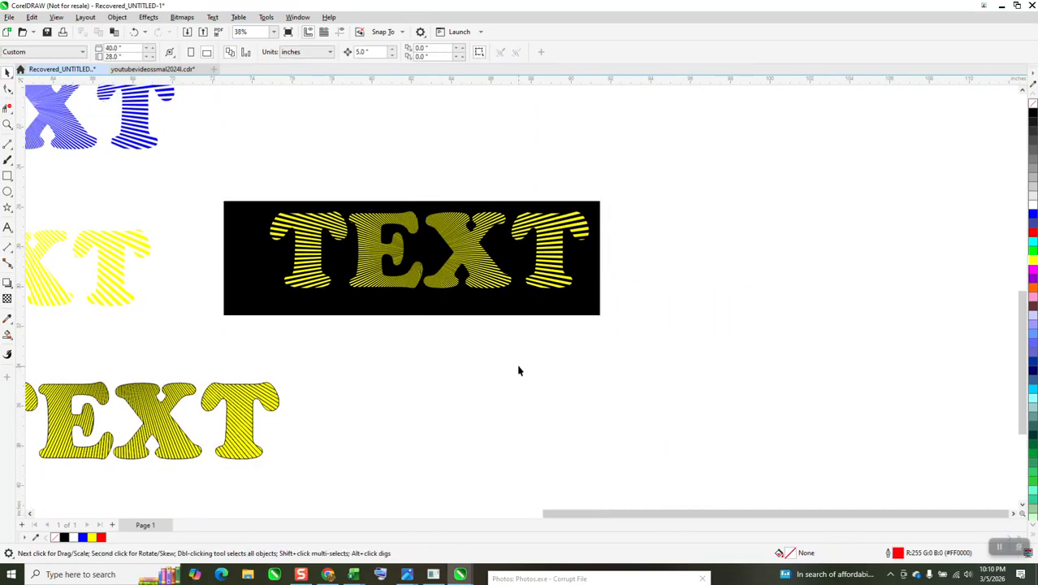